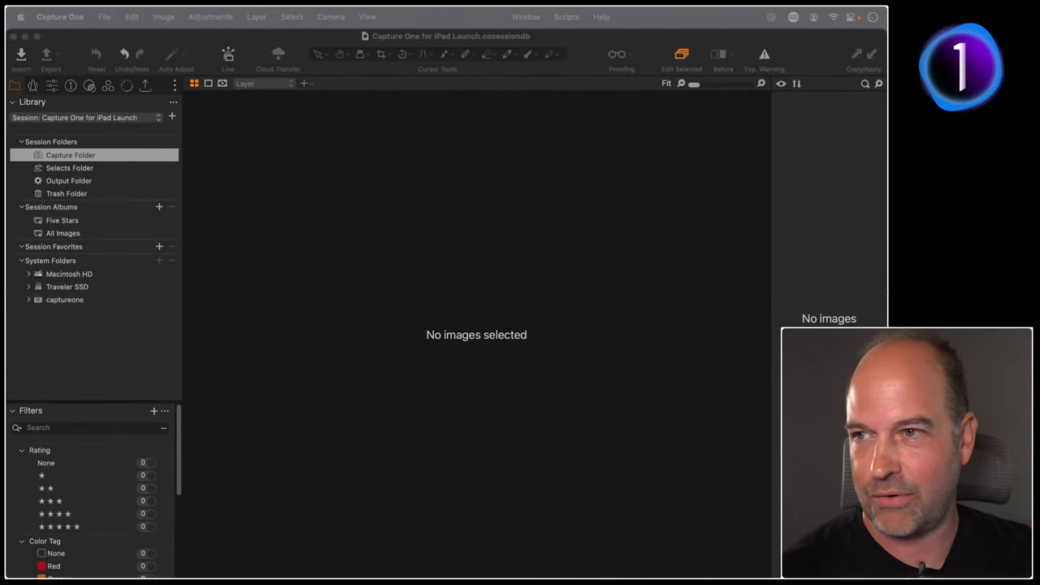
Use Cloud Transfer to import the Iceland Heros album's four RAW images into the Capture Folder.
click(324, 153)
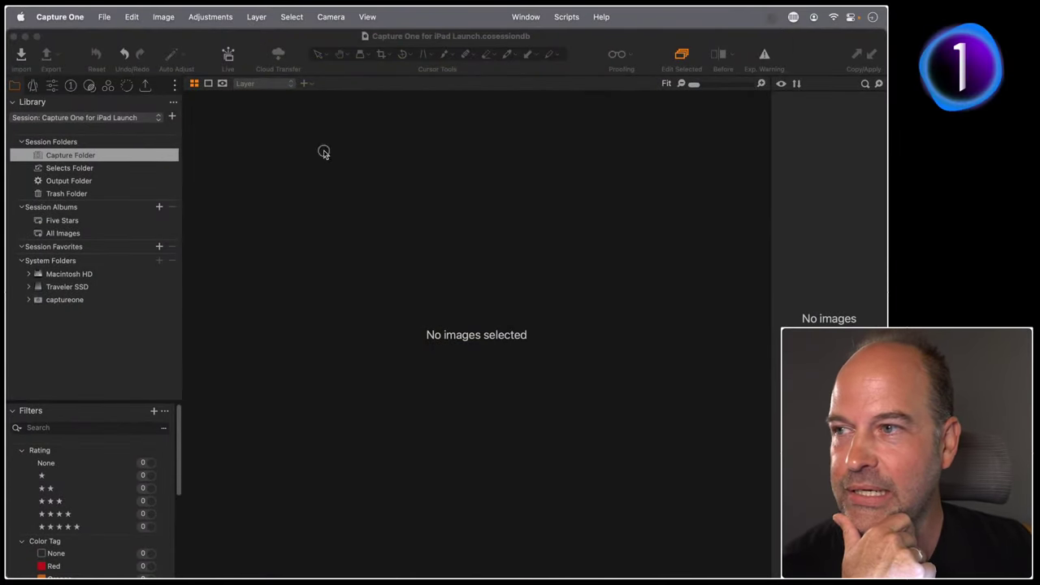
click(278, 54)
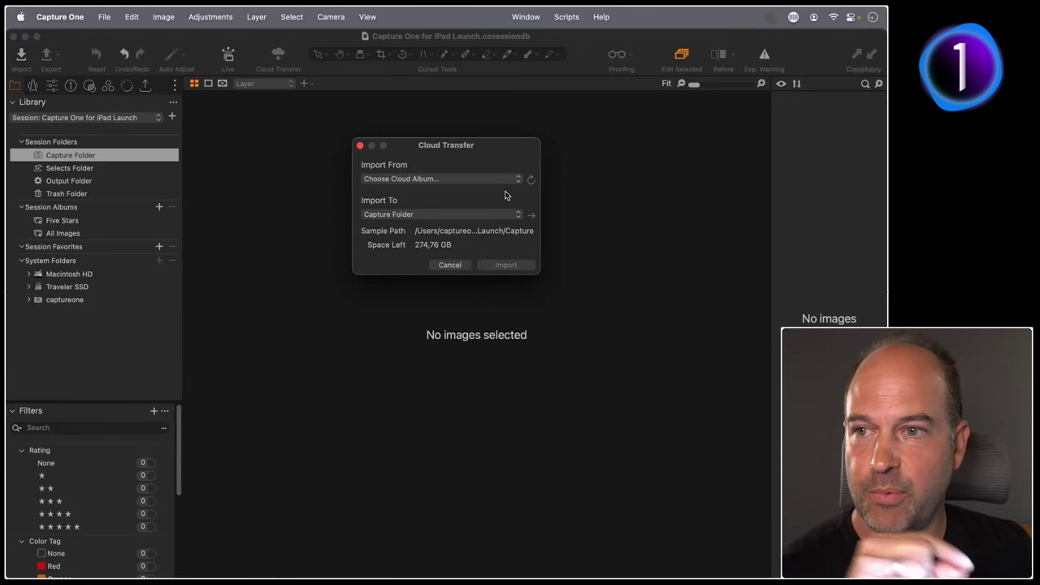
click(493, 182)
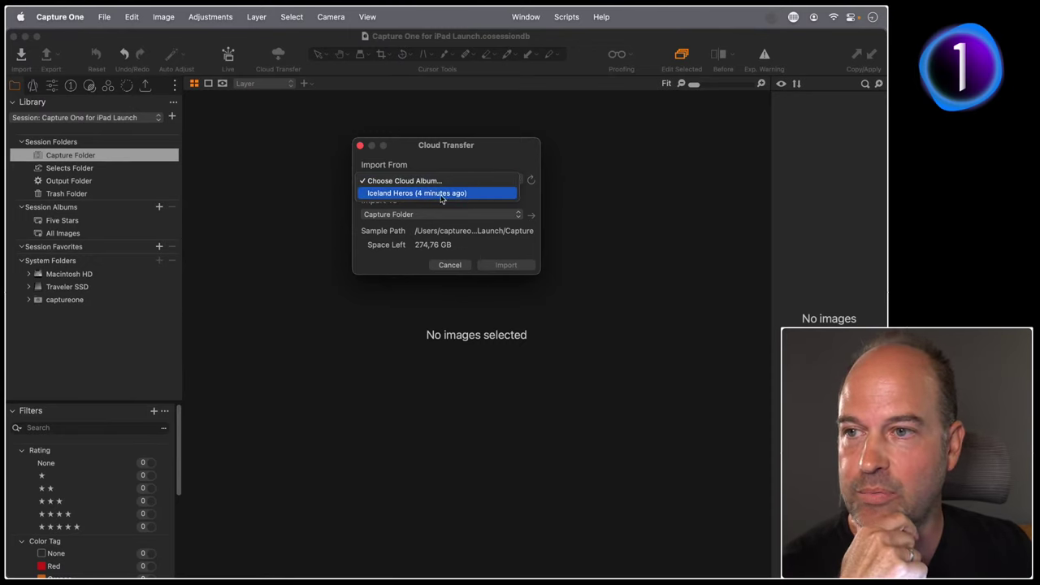
click(391, 195)
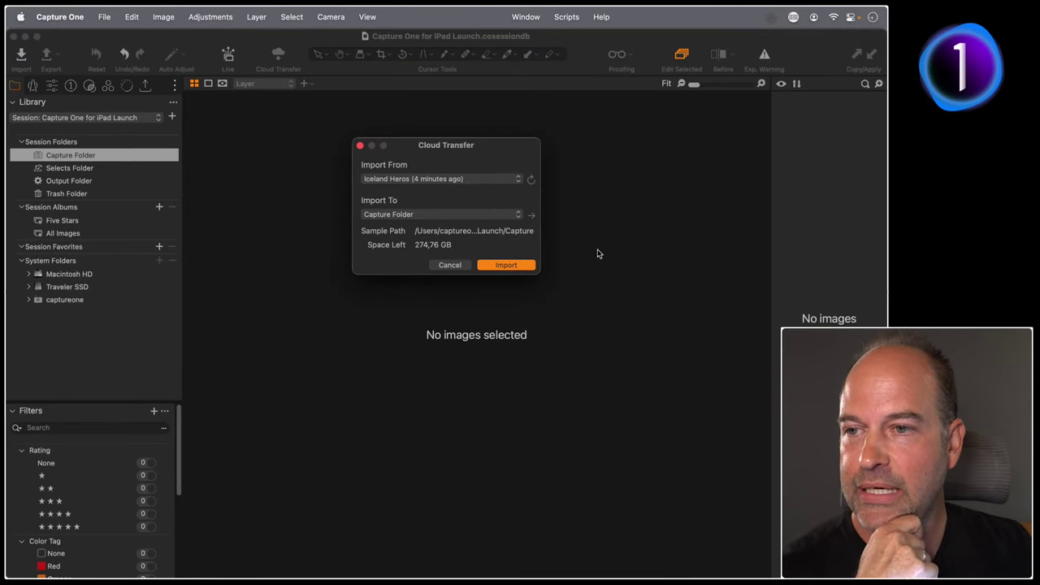
click(505, 265)
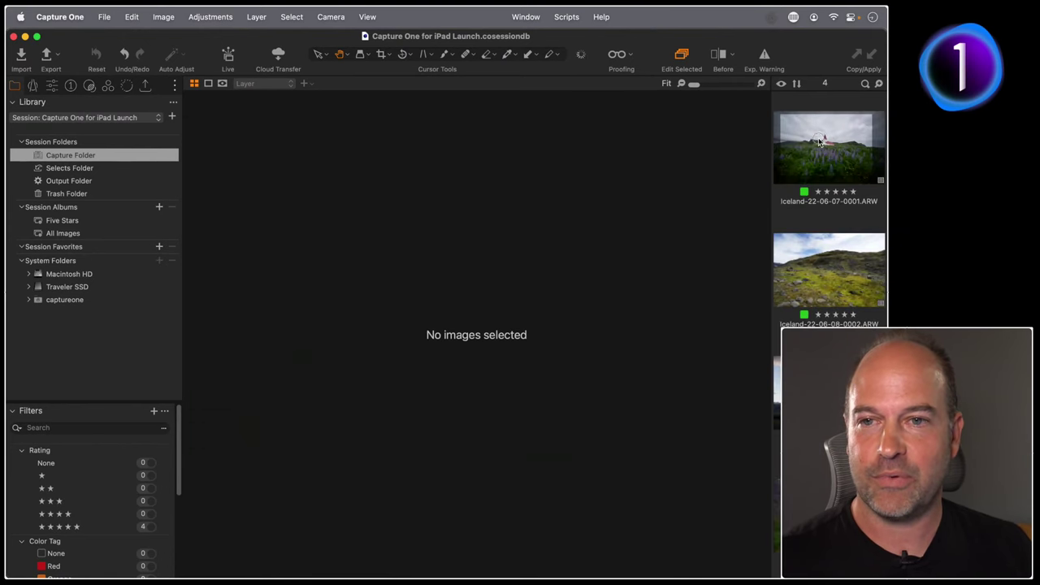
Check the black church image's applied Golden Hour style, then reopen the lupine-field church image's adjustments.
click(810, 134)
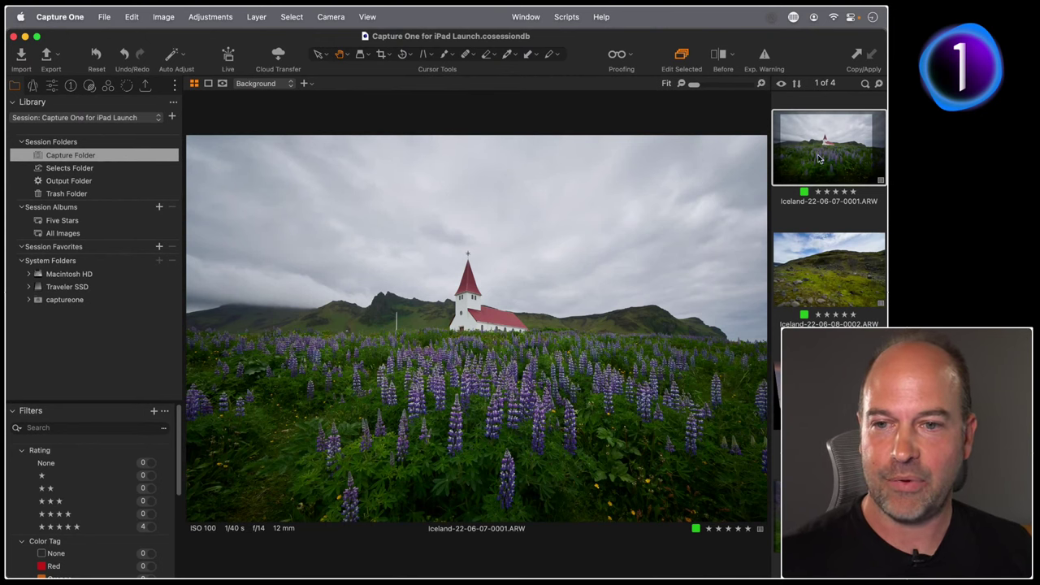
click(829, 392)
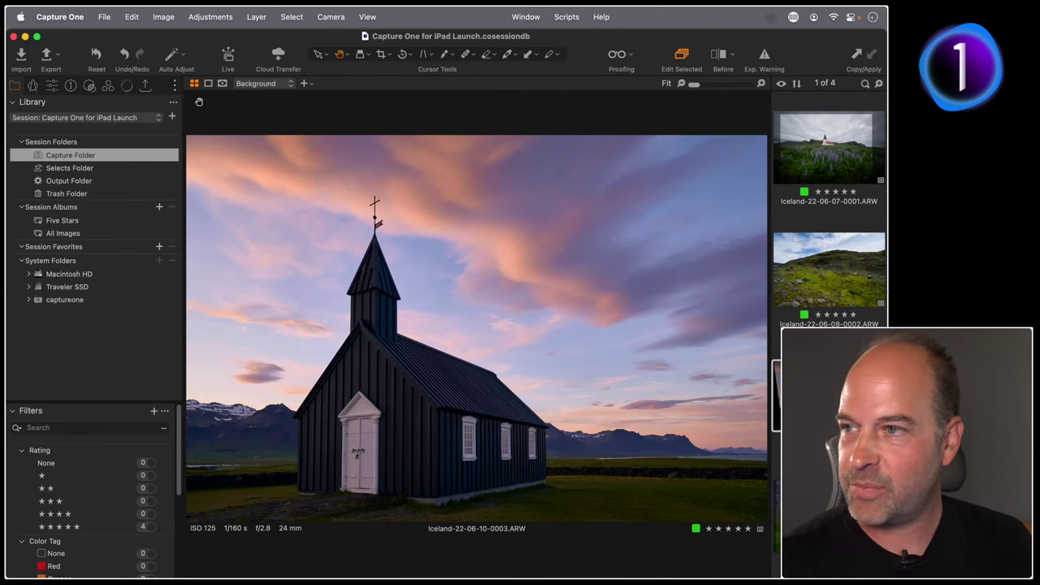
click(127, 88)
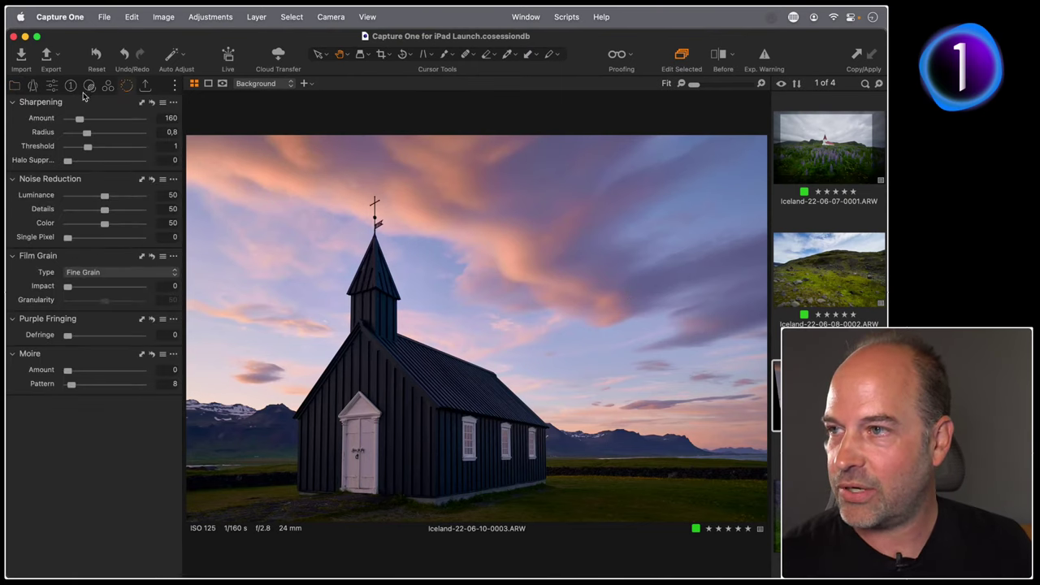
click(89, 87)
click(79, 128)
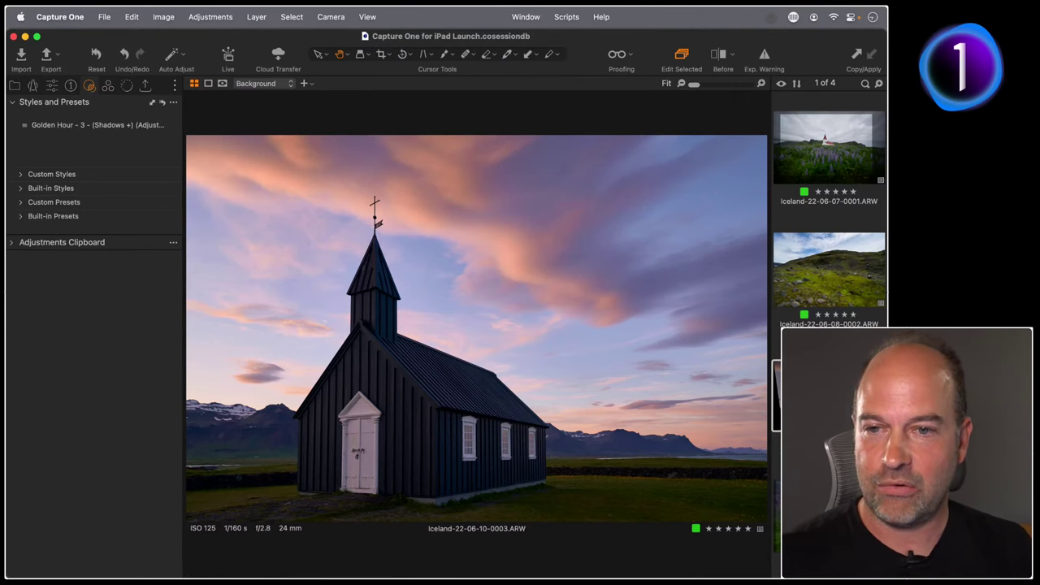
click(827, 162)
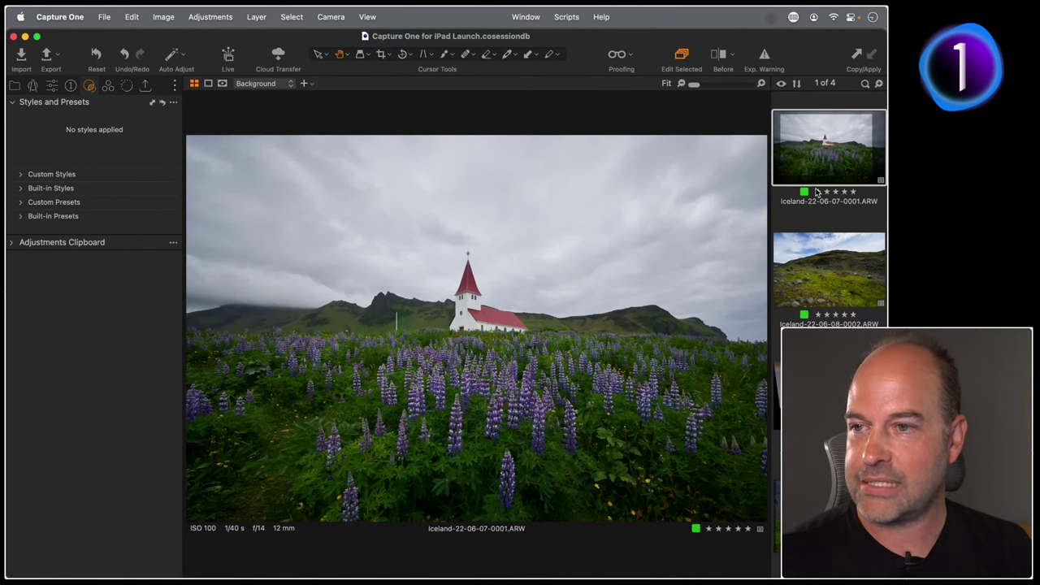
click(52, 85)
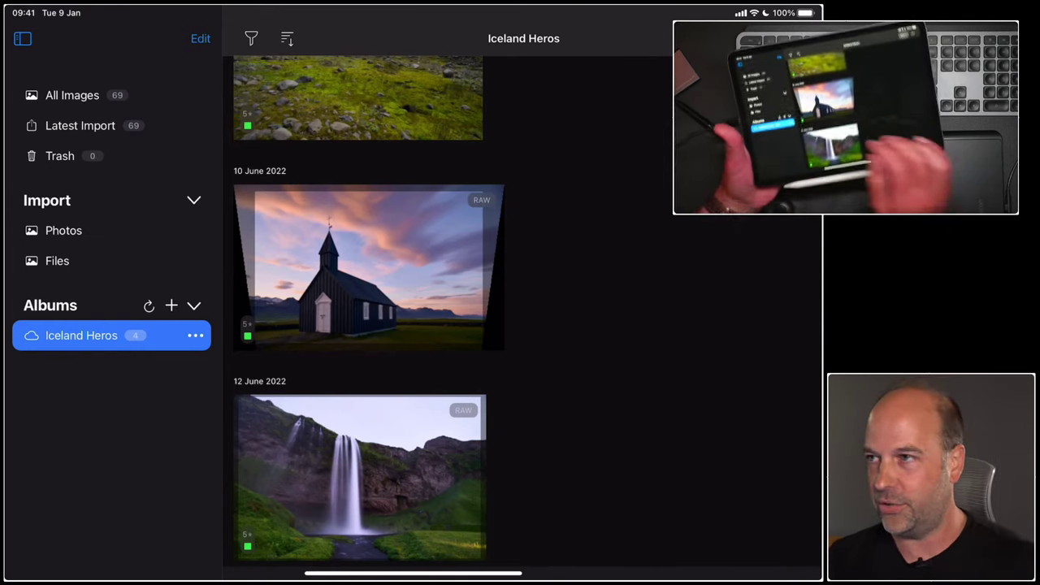
click(195, 335)
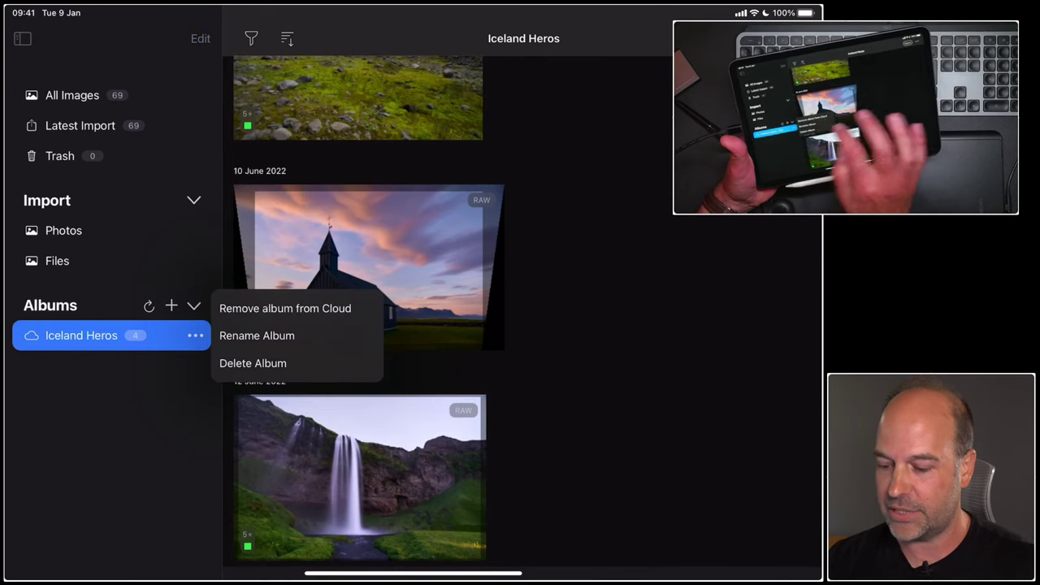
key(Escape)
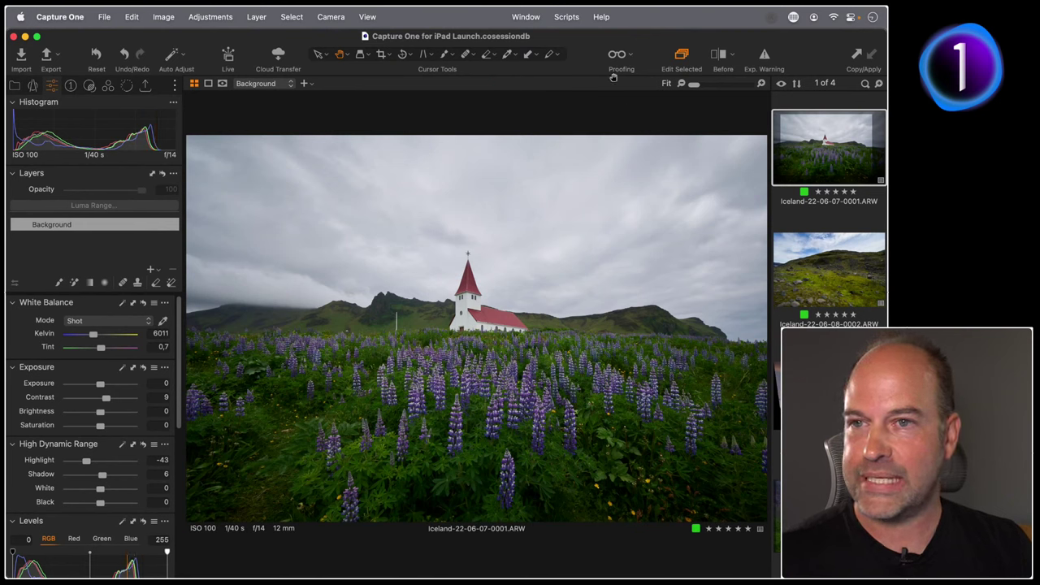
Compare the edited image against its original with the before/after split view.
click(720, 64)
drag(476, 325, 512, 330)
key(y)
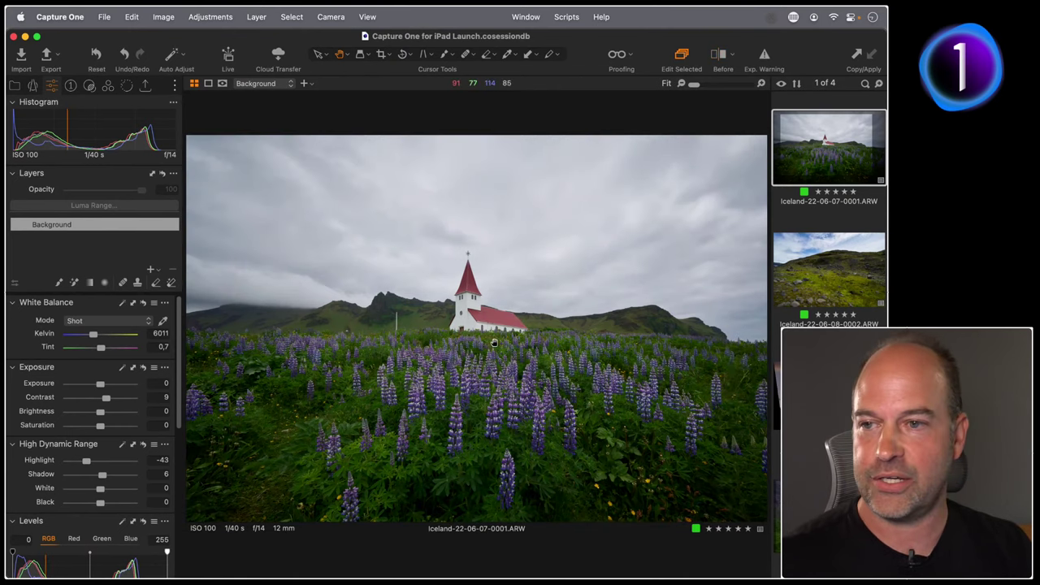
Auto-straighten the black church sunset image and tighten the crop around the church.
key(Down)
key(Down)
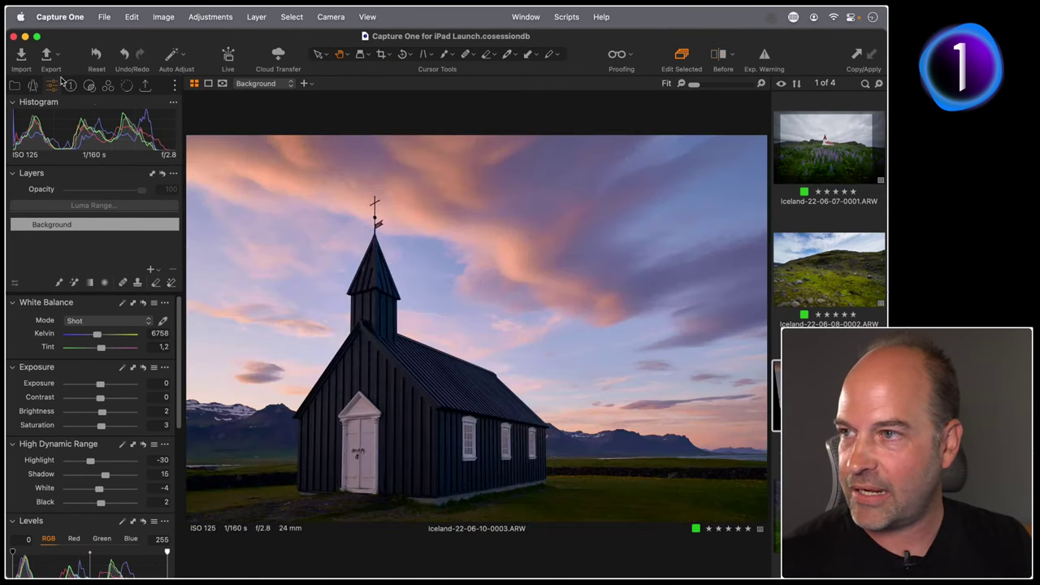
click(33, 86)
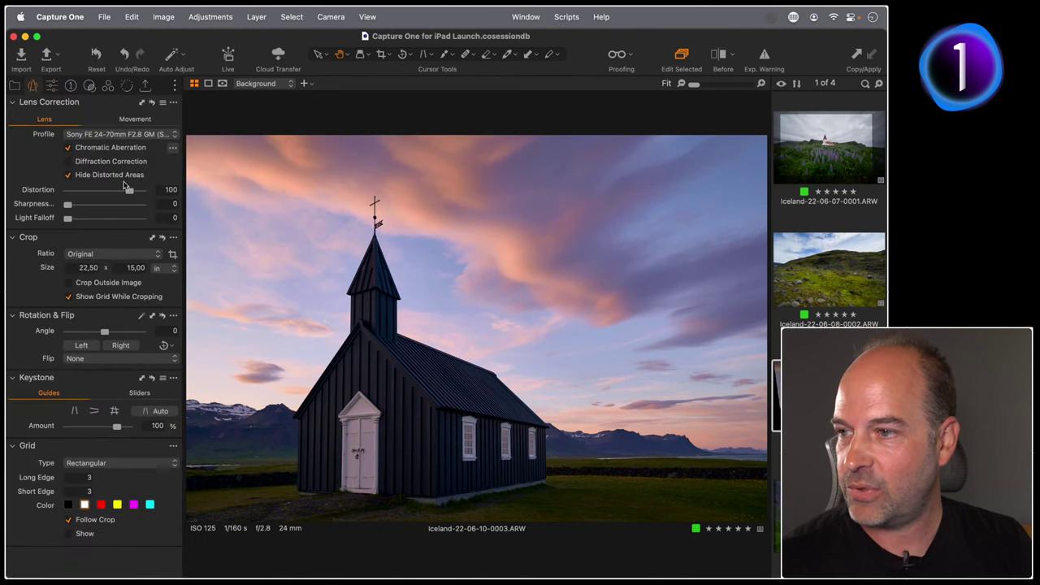
click(156, 414)
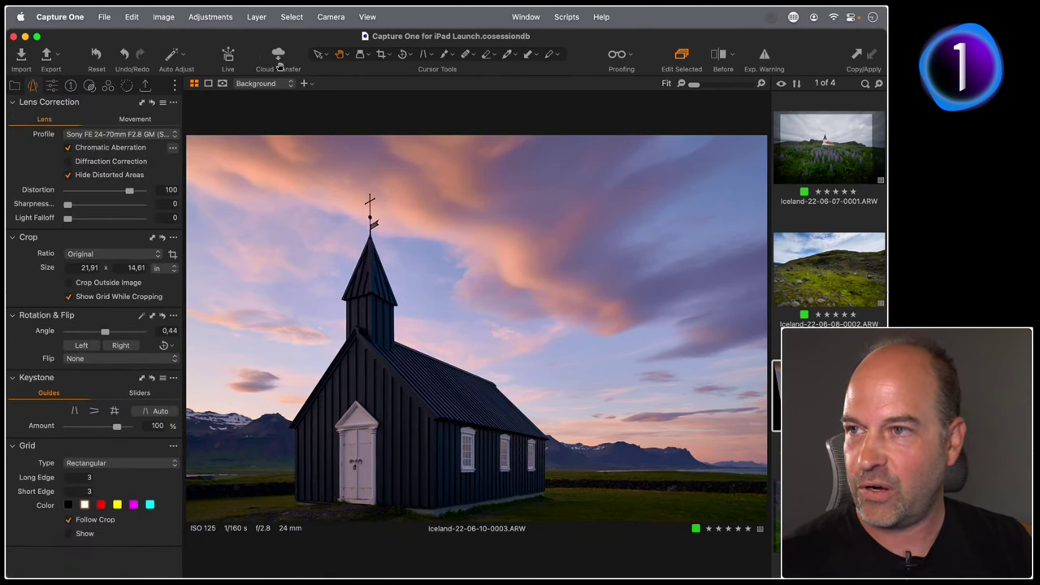
click(382, 56)
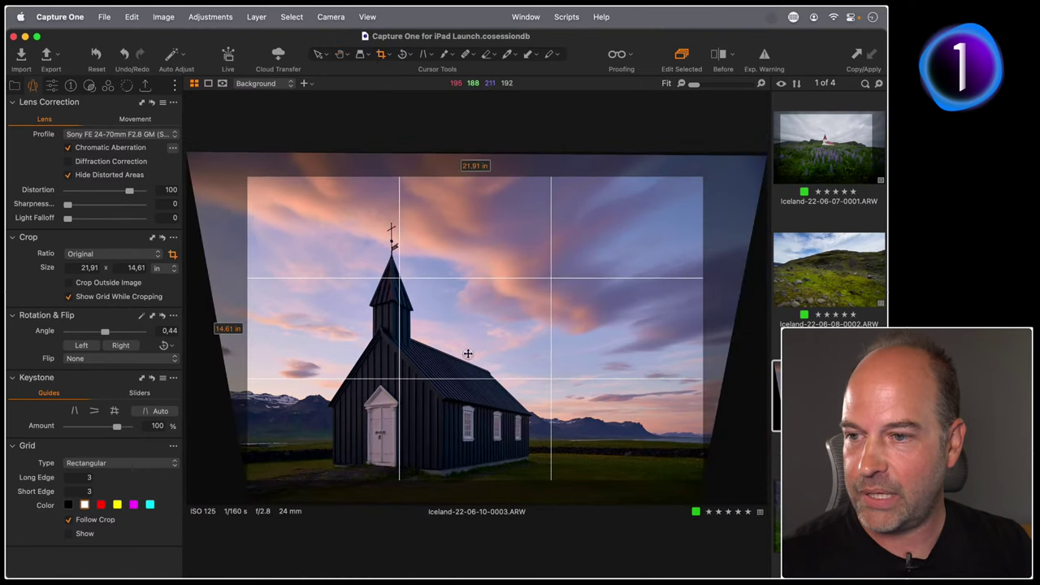
drag(250, 481, 397, 392)
key(h)
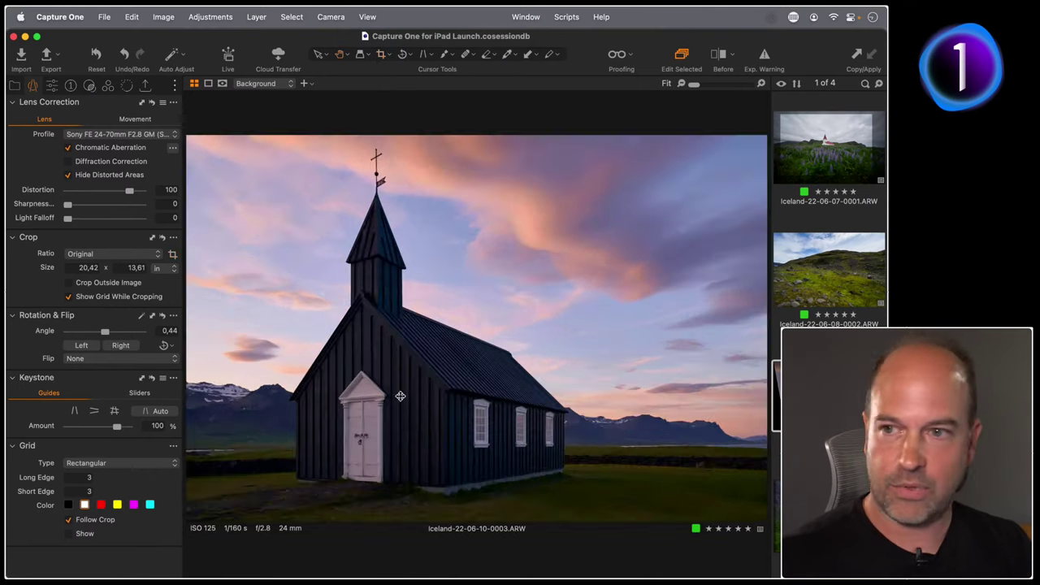
Bring up waterfall image Iceland-22-06-12-0004.ARW and review its High Dynamic Range exposure settings.
click(832, 267)
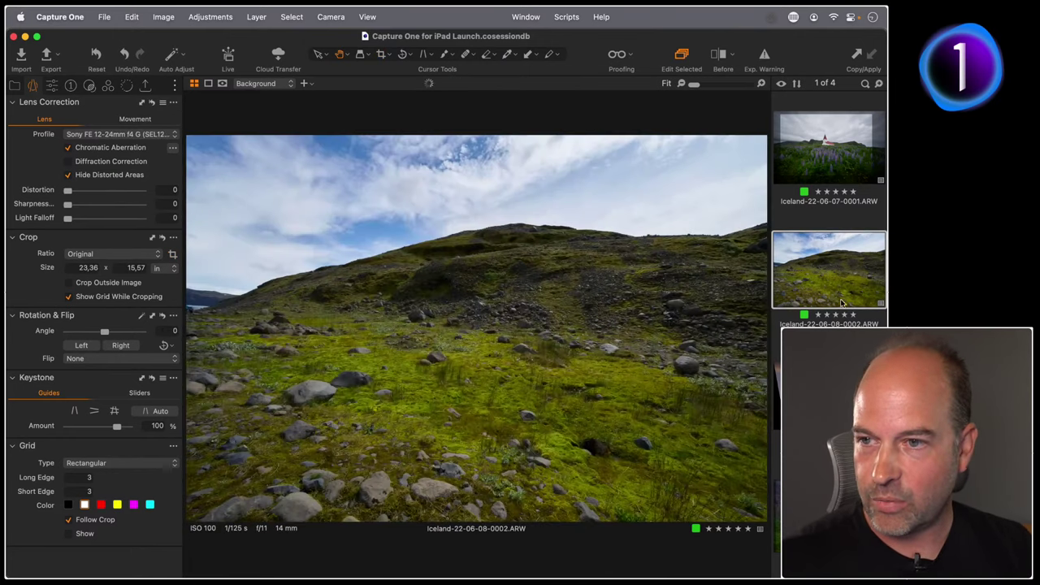
key(Up)
key(Down)
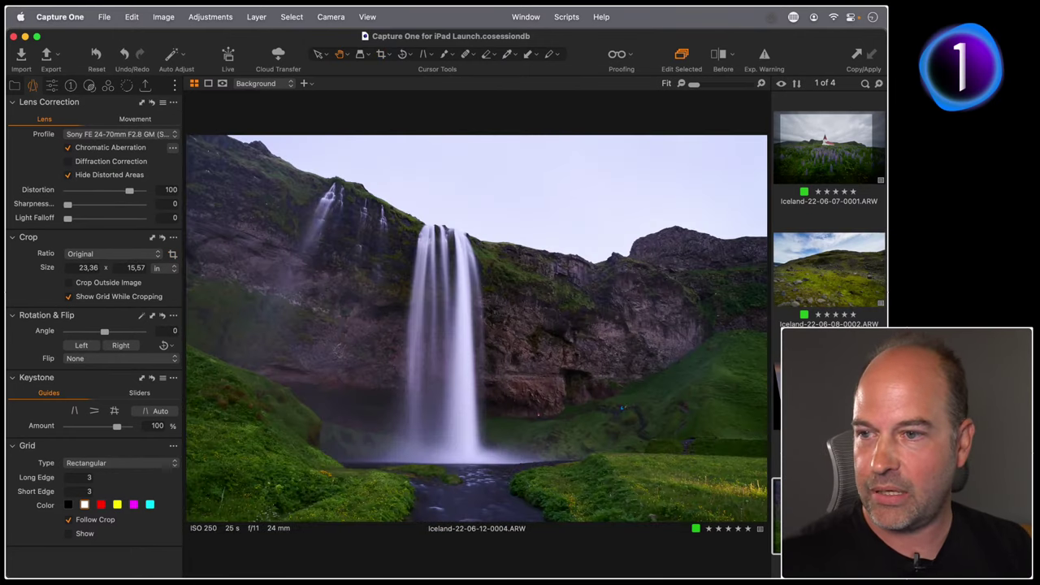
click(52, 85)
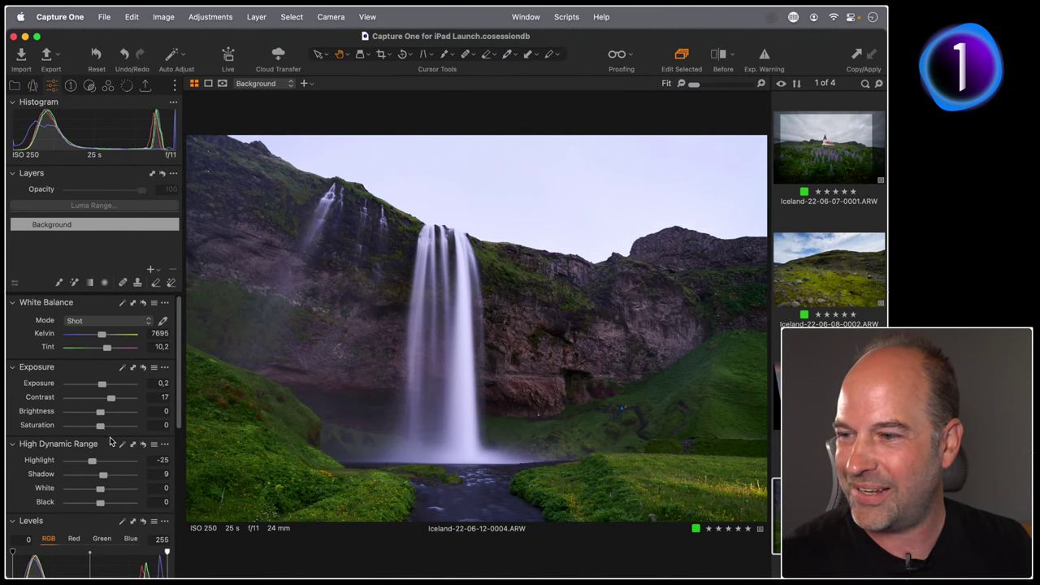
scroll(111, 441, down, 5)
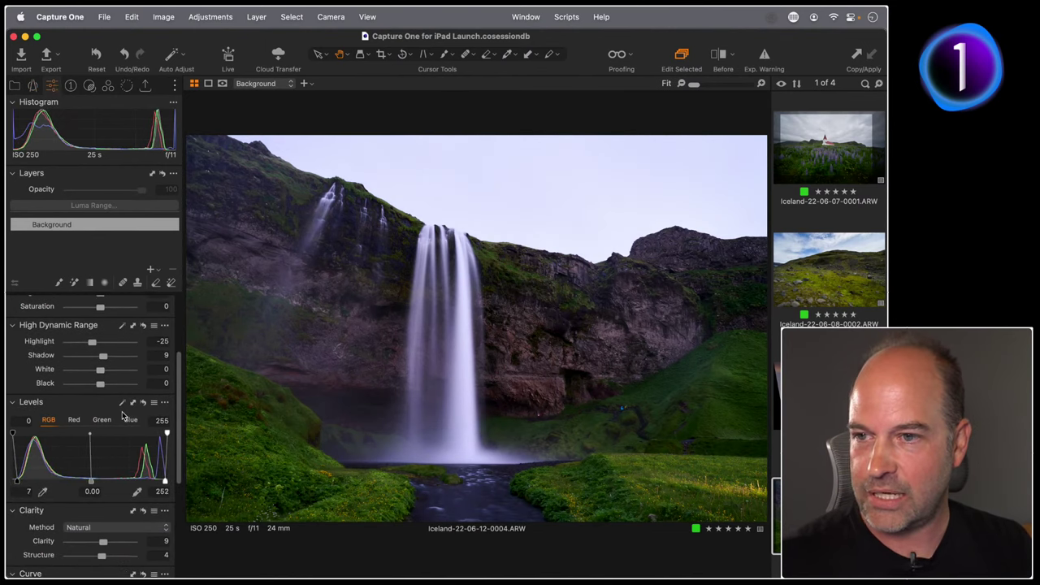
Raise the waterfall's HDR Shadow to 17 and inspect the rock face at 100% before moving on.
scroll(90, 400, up, 2)
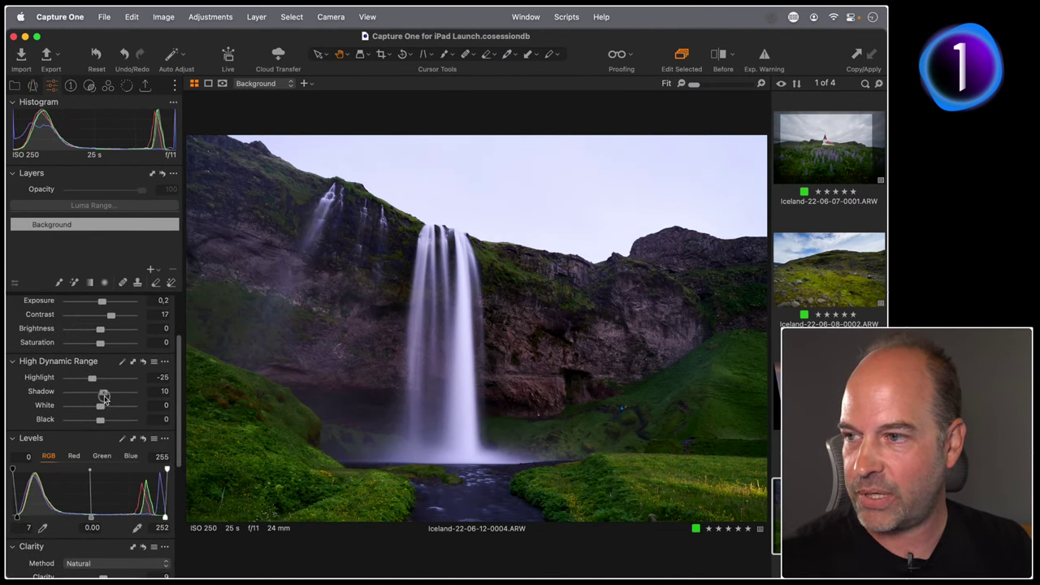
drag(102, 396, 106, 397)
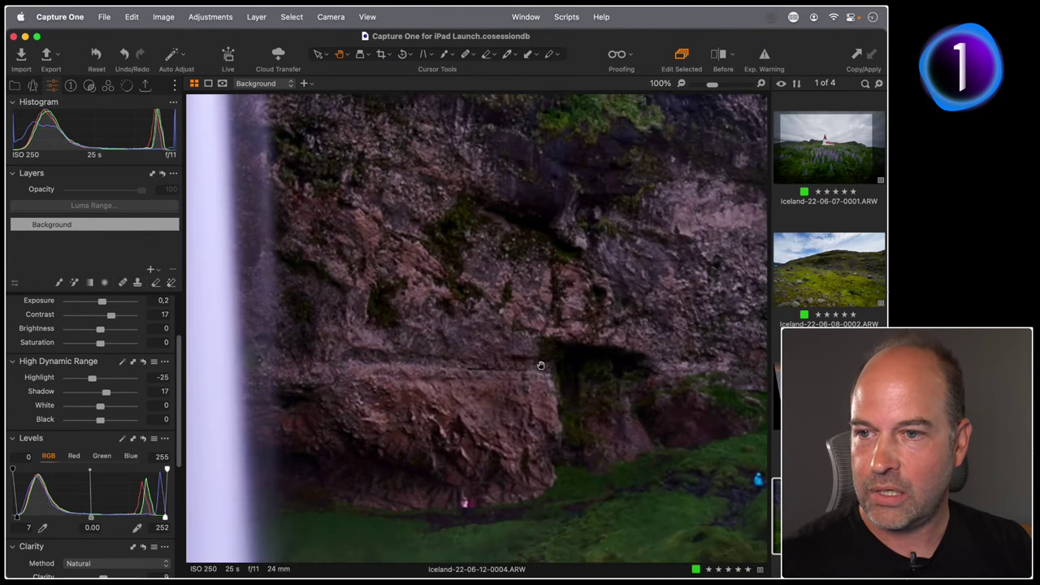
double_click(542, 365)
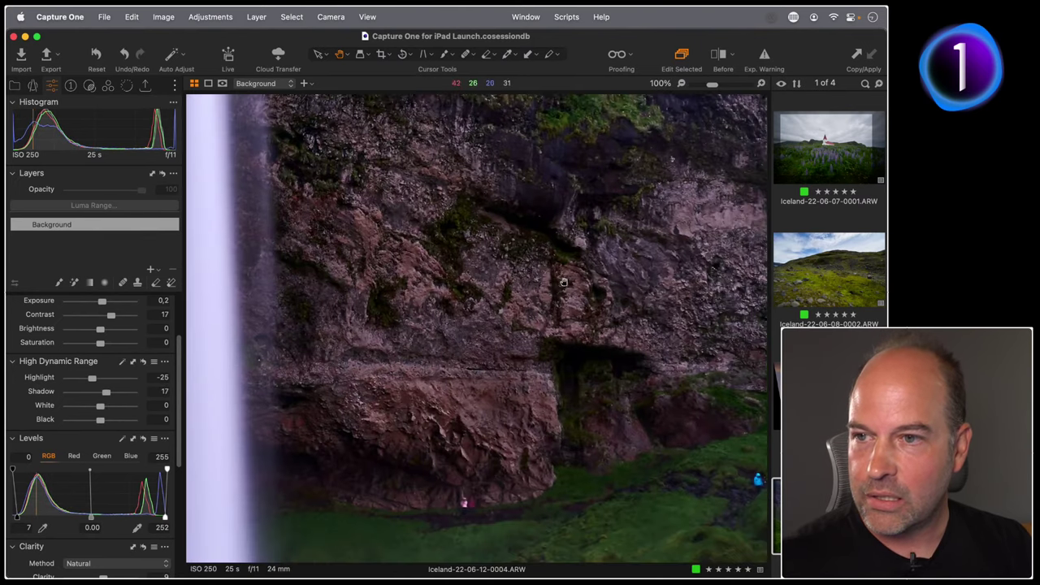
drag(564, 282, 506, 373)
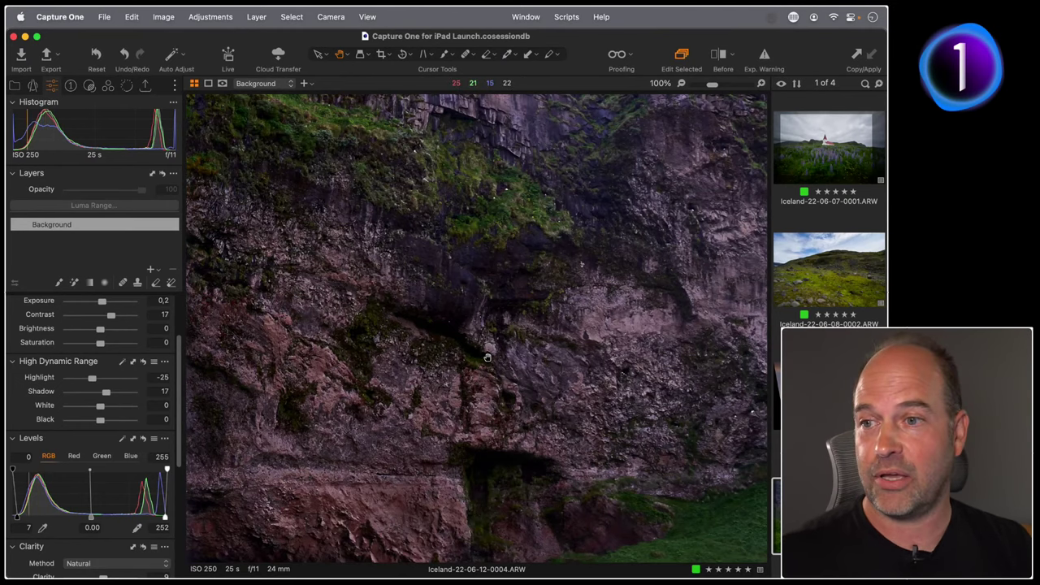
double_click(473, 364)
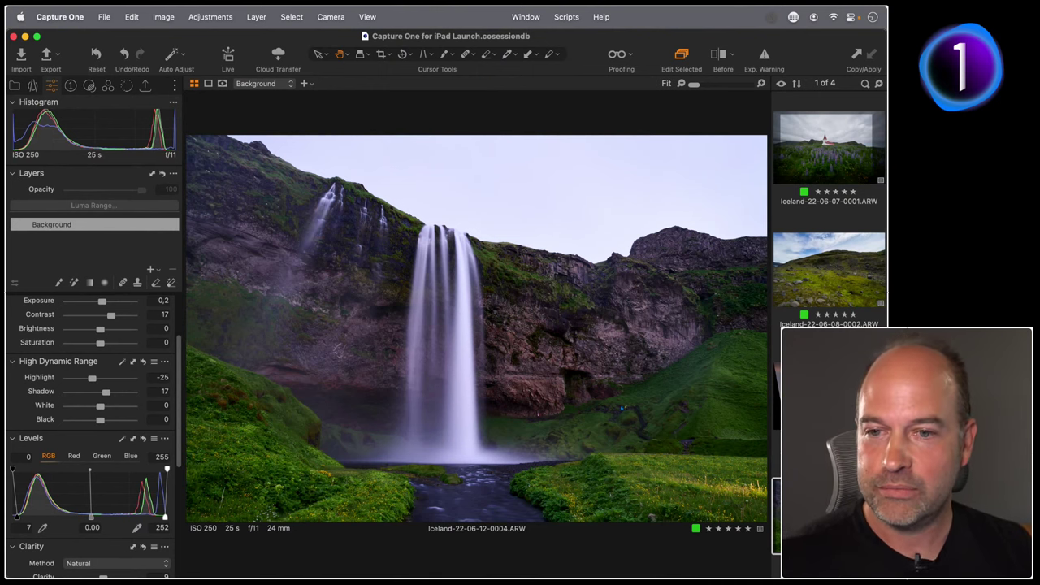
key(Left)
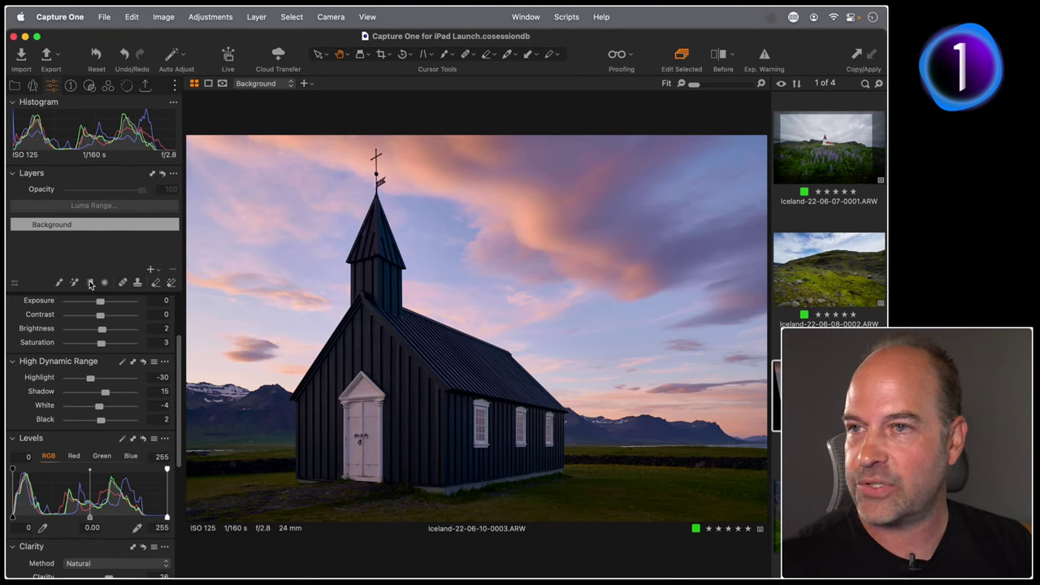
Draw a slightly tilted linear gradient mask over the church photo's sky down to the horizon.
key(super+space)
text(mouse)
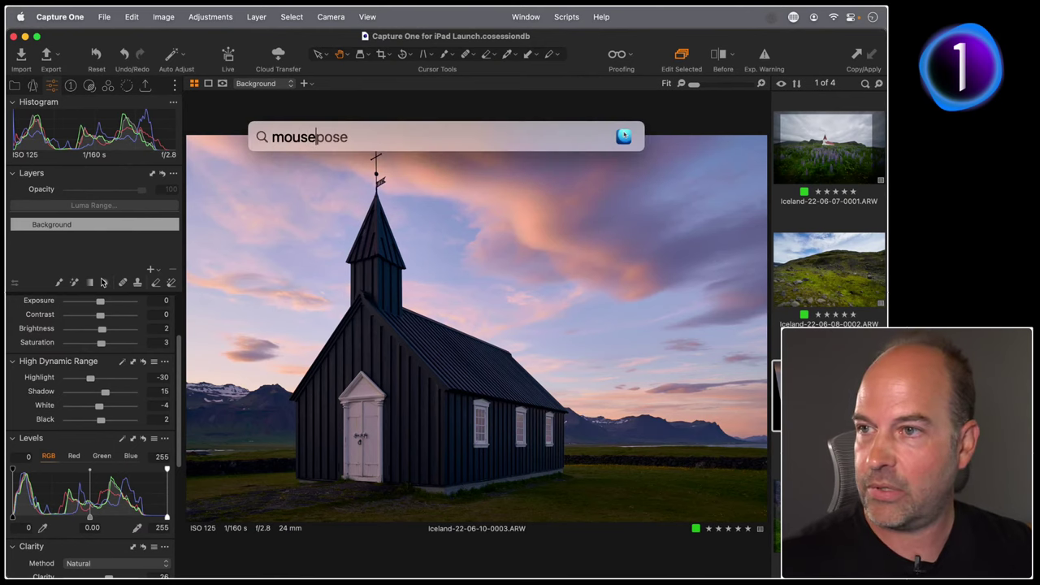
key(Return)
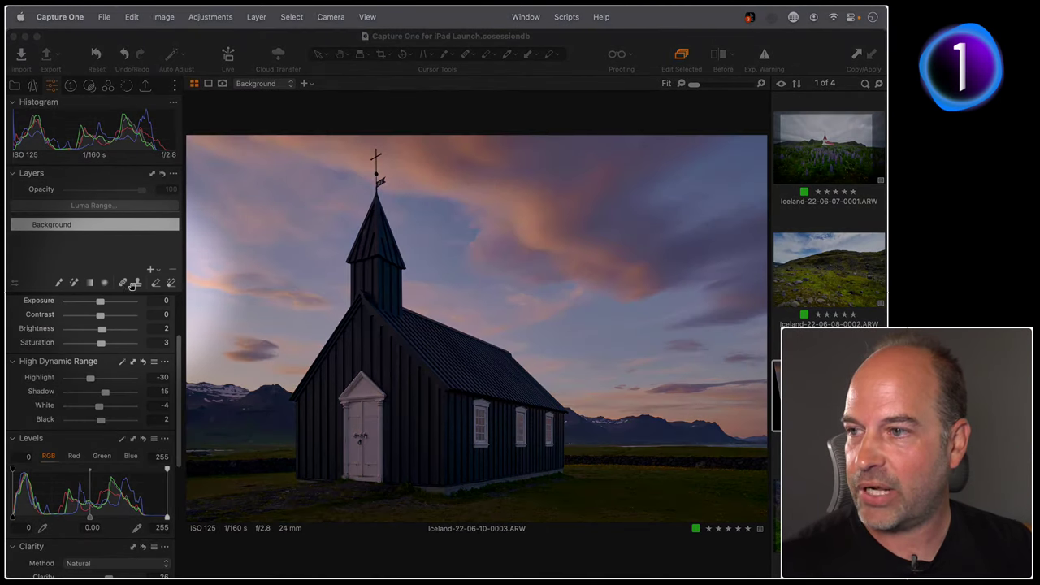
click(91, 283)
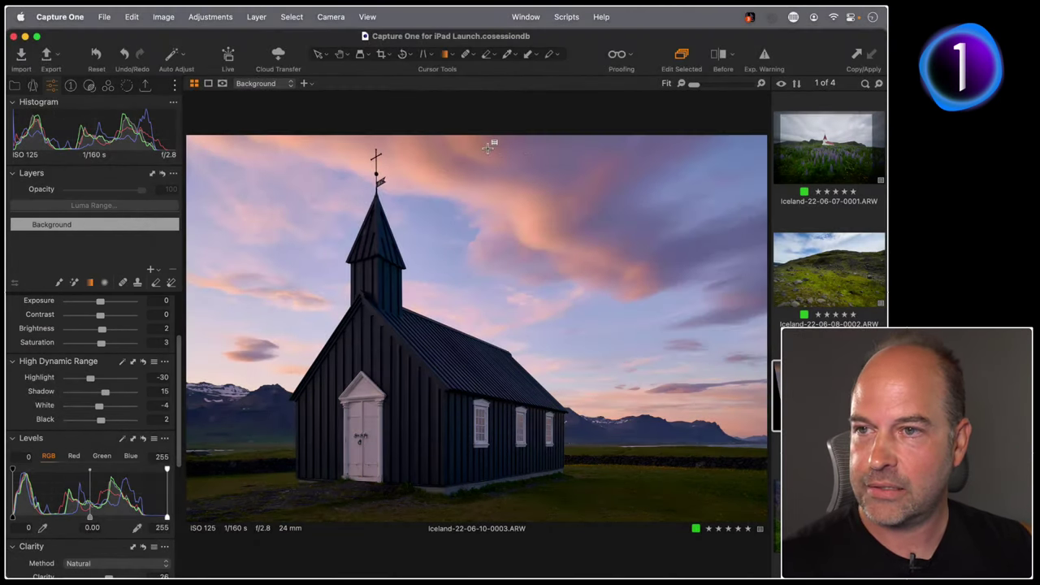
mouse_move(487, 149)
mouse_down()
mouse_move(499, 305)
mouse_move(499, 446)
mouse_move(488, 491)
mouse_up()
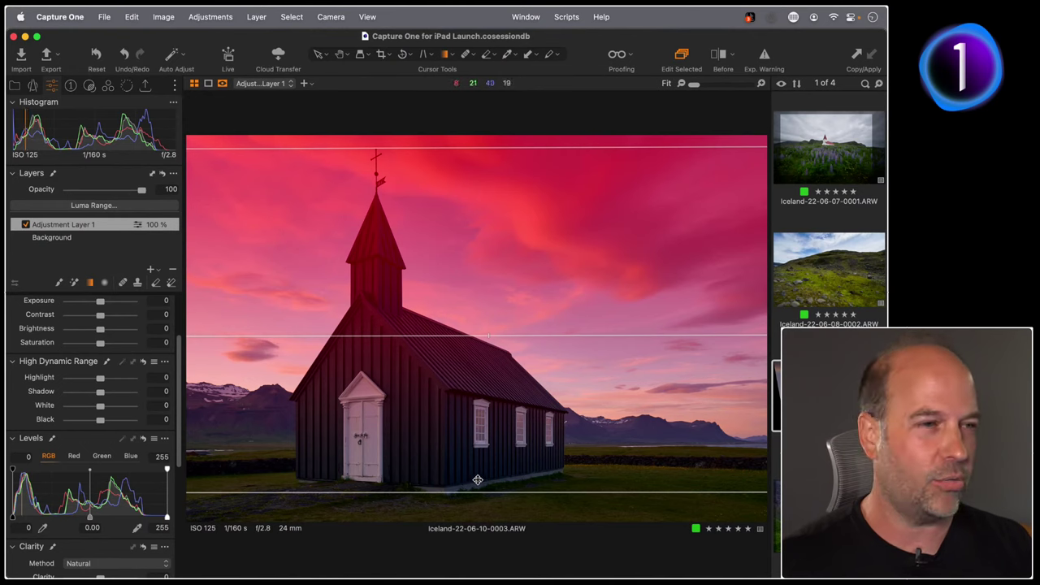
drag(448, 493, 462, 449)
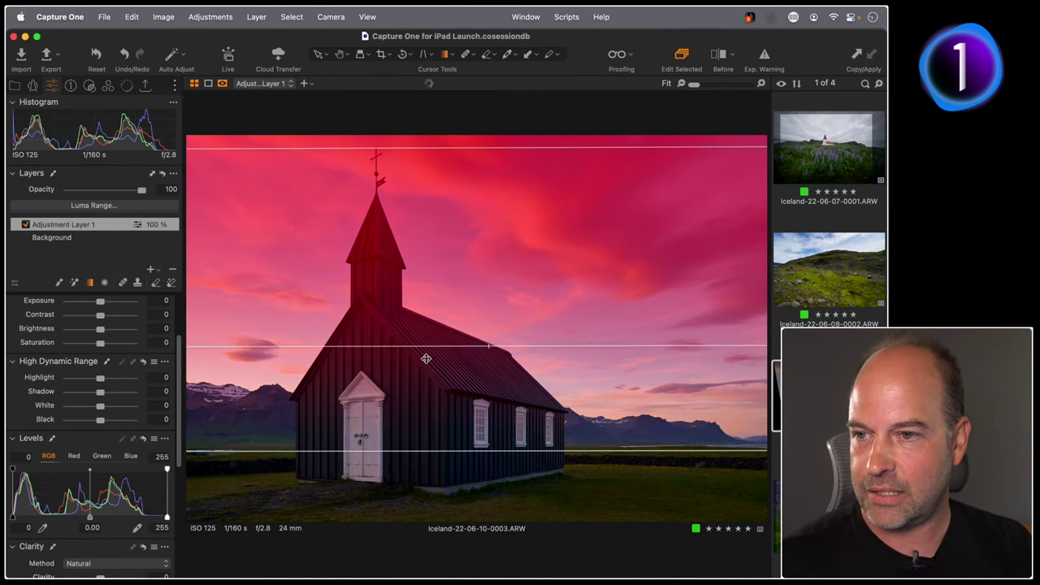
drag(391, 344, 381, 349)
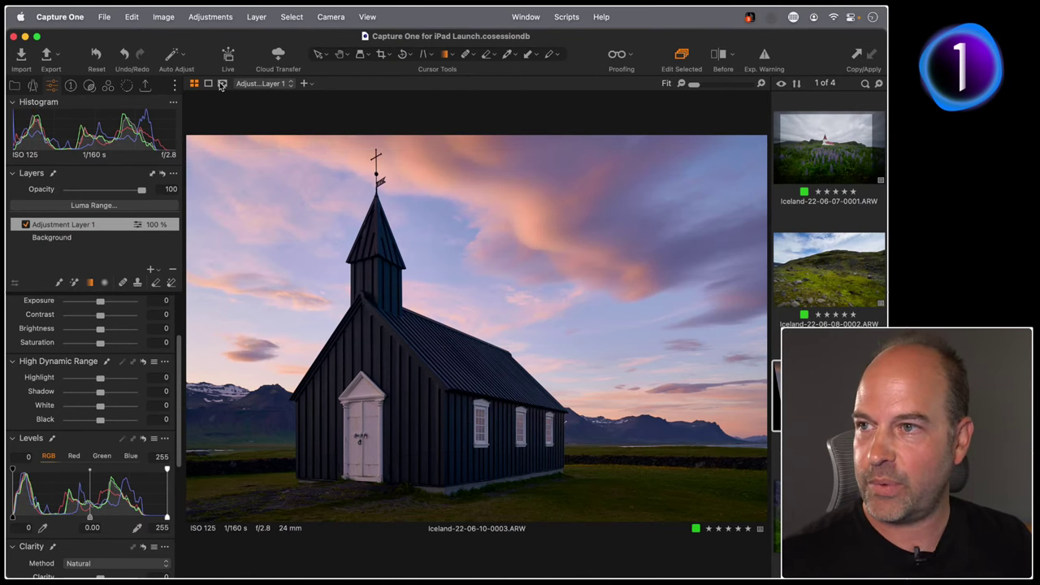
Check the gradient mask in grayscale view, then return to the normal photo view.
click(221, 84)
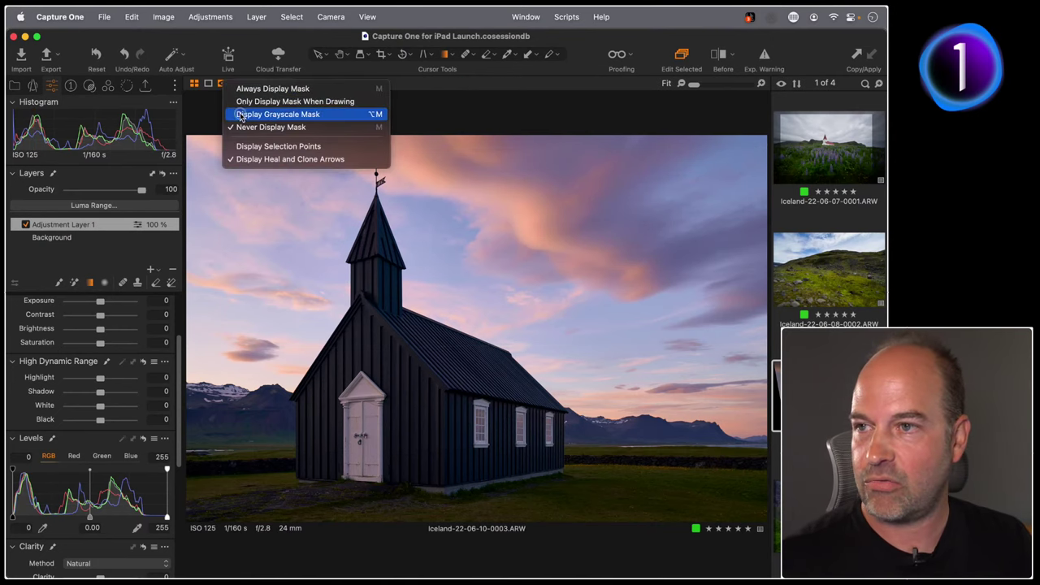
click(241, 115)
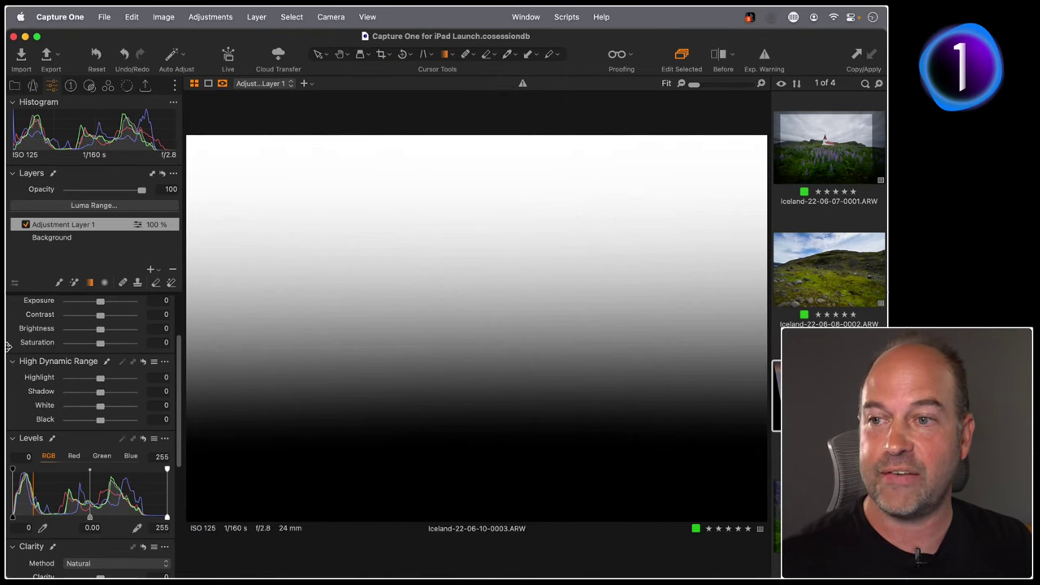
click(222, 84)
click(285, 115)
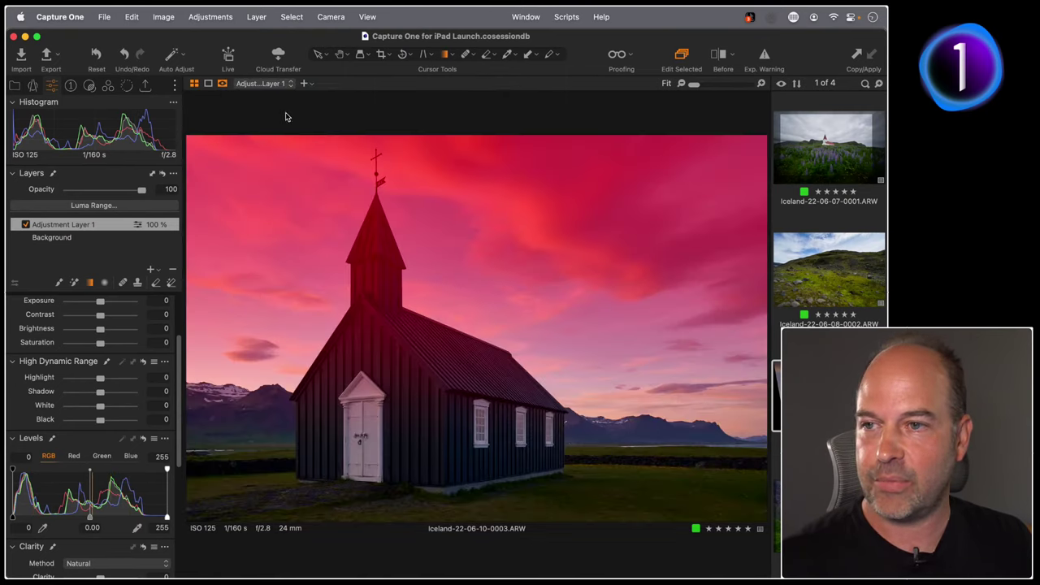
key(m)
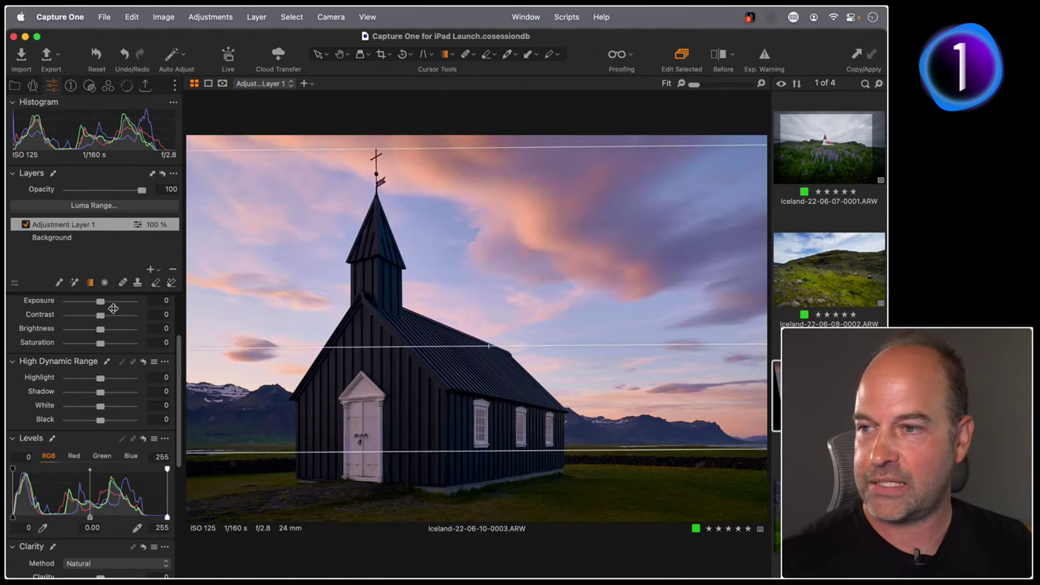
Set the masked sky layer to Brightness -12 and Clarity 42.
scroll(69, 357, up, 1)
drag(99, 353, 91, 353)
scroll(84, 368, down, 6)
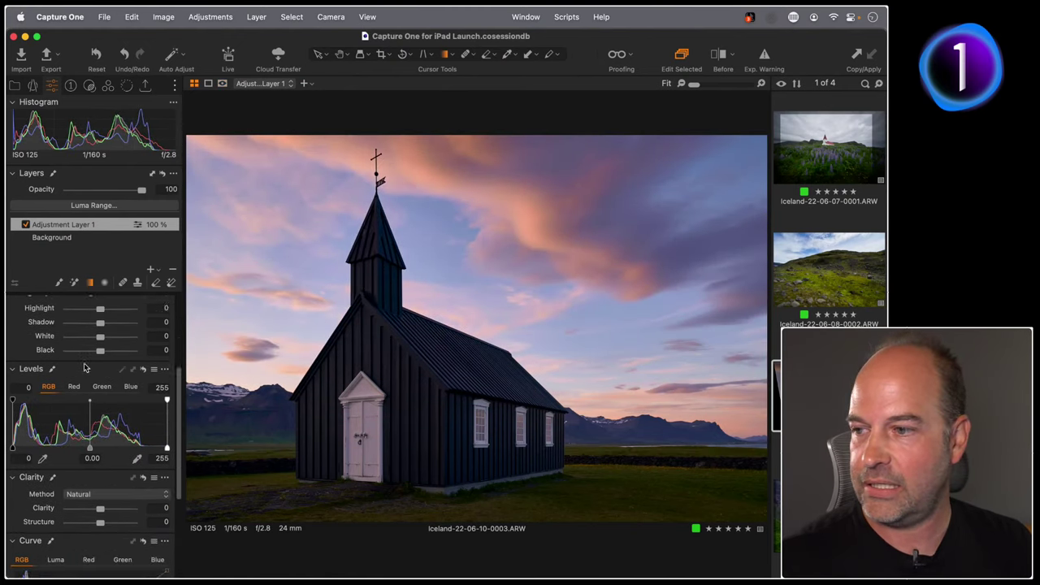
drag(100, 464, 113, 464)
scroll(76, 420, up, 5)
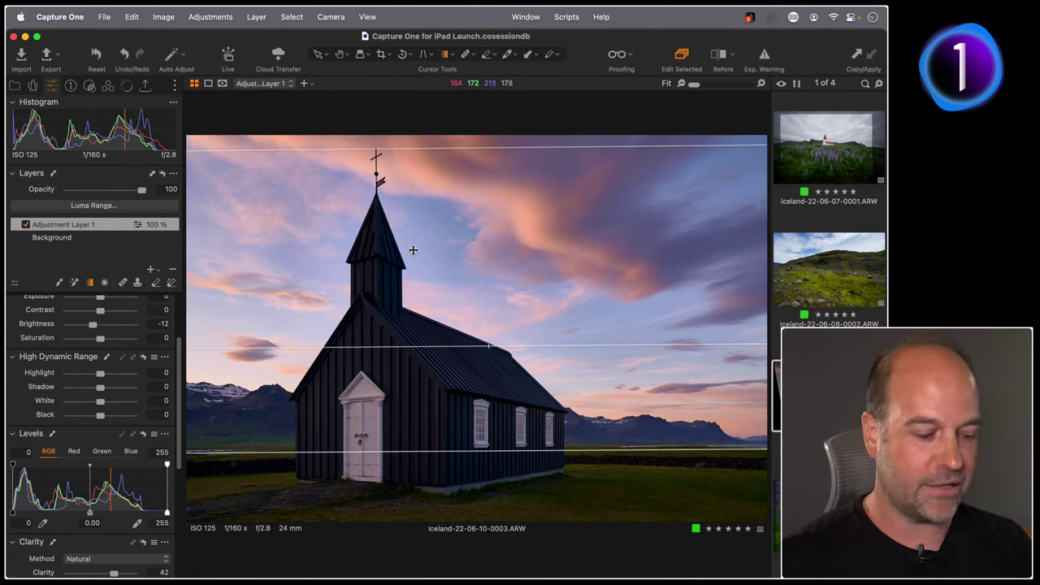
key(m)
key(m)
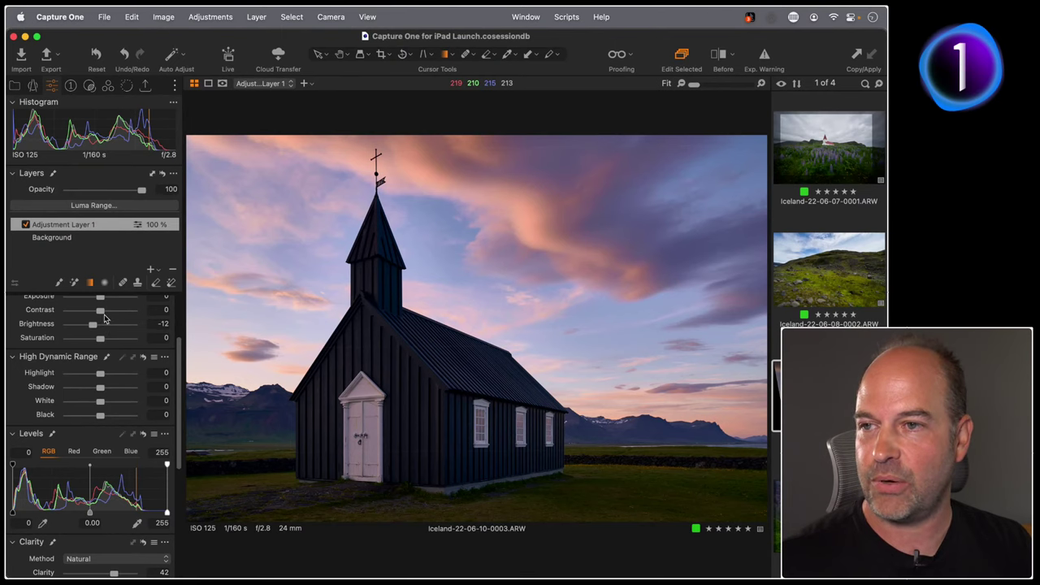
Limit Adjustment Layer 1's mask to Luma Range 103–255 with falloff 83 to exclude the church.
click(229, 85)
click(231, 114)
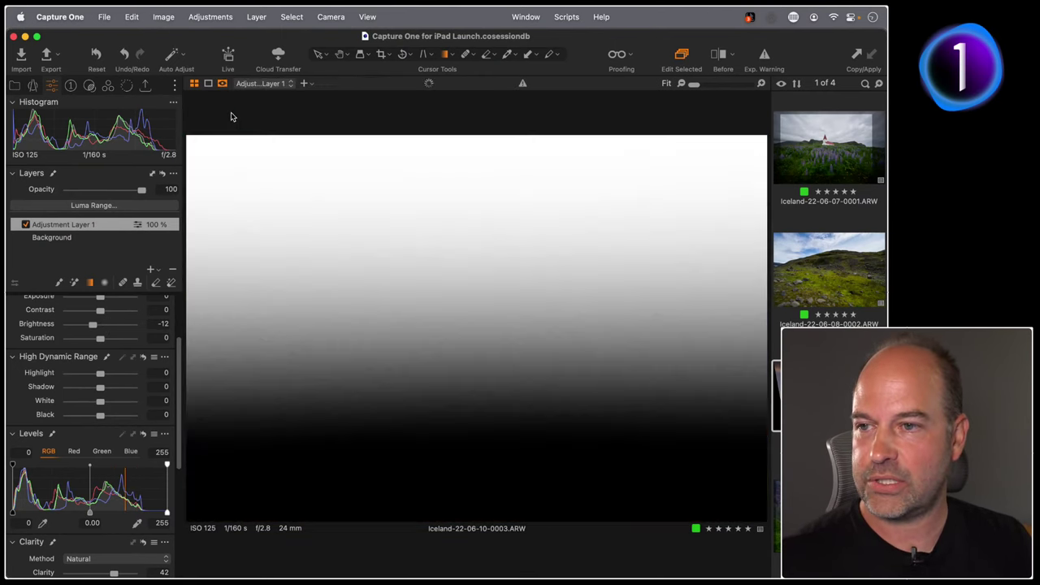
click(104, 208)
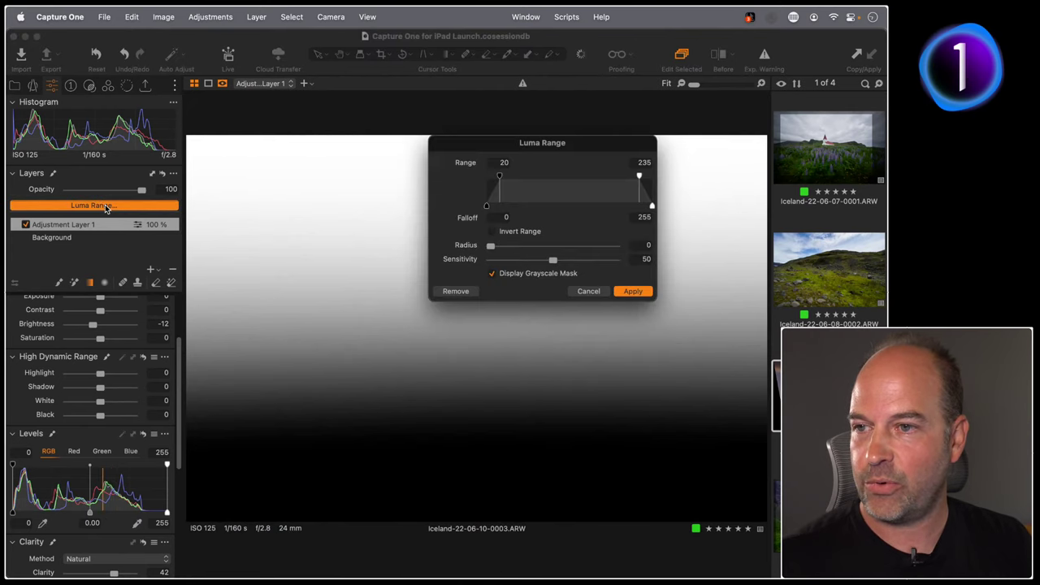
drag(642, 178, 652, 176)
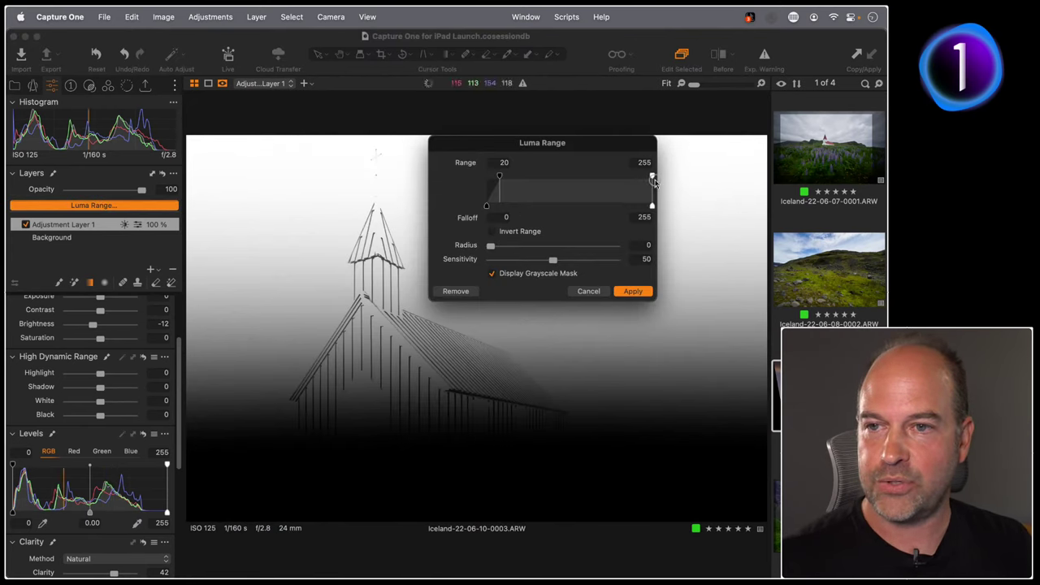
drag(500, 178, 554, 180)
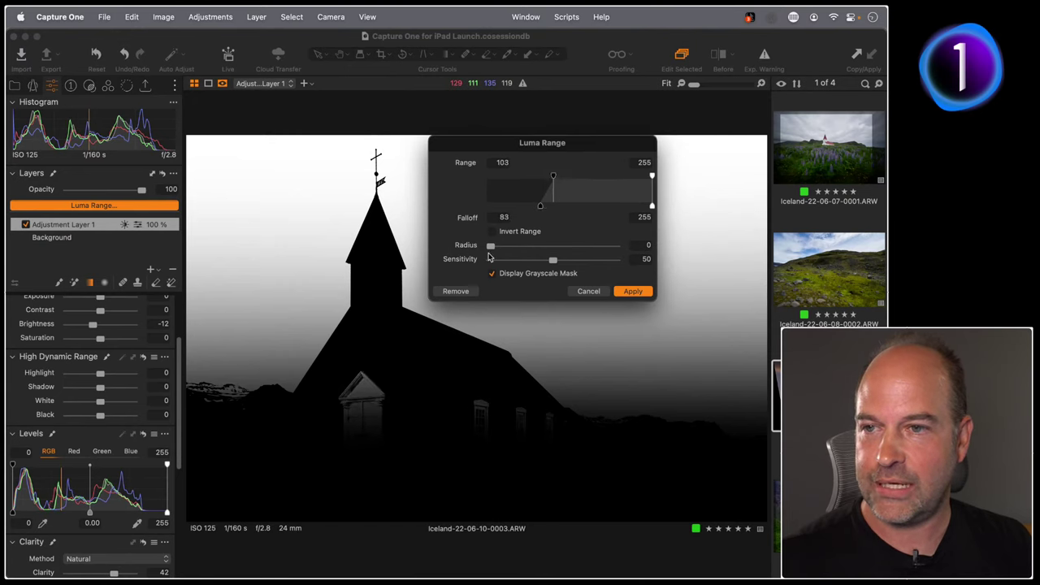
drag(490, 245, 556, 259)
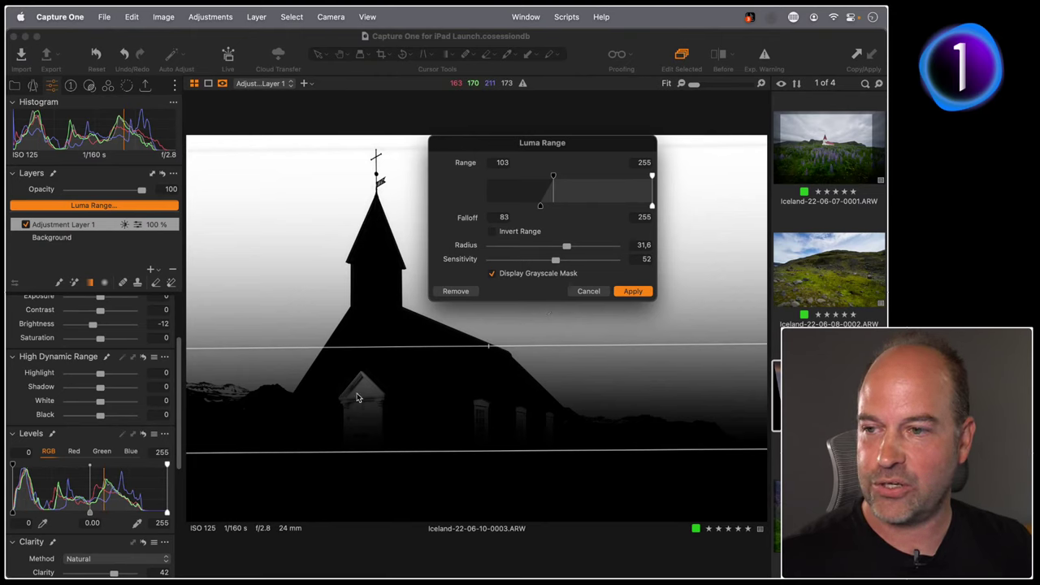
click(633, 291)
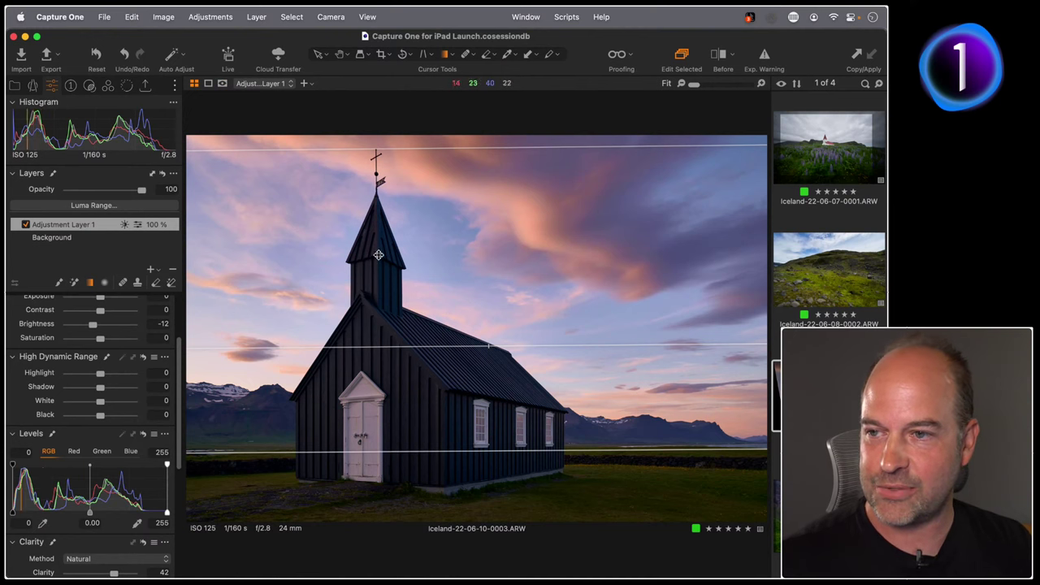
Switch back to the Background layer and return to lupine-field image Iceland-22-06-07-0001.ARW.
click(79, 238)
click(817, 179)
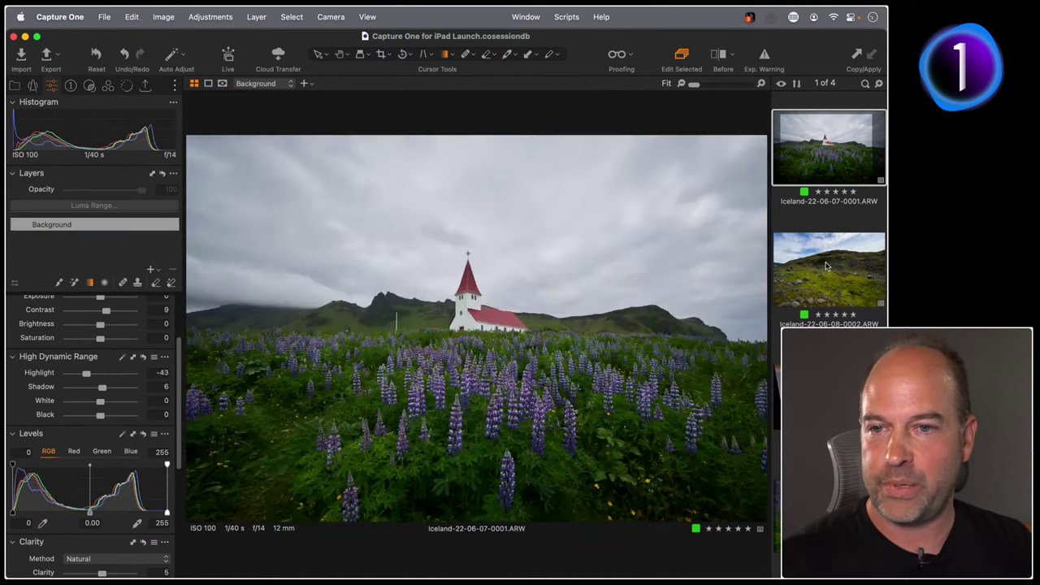
key(Down)
key(Down)
key(Down)
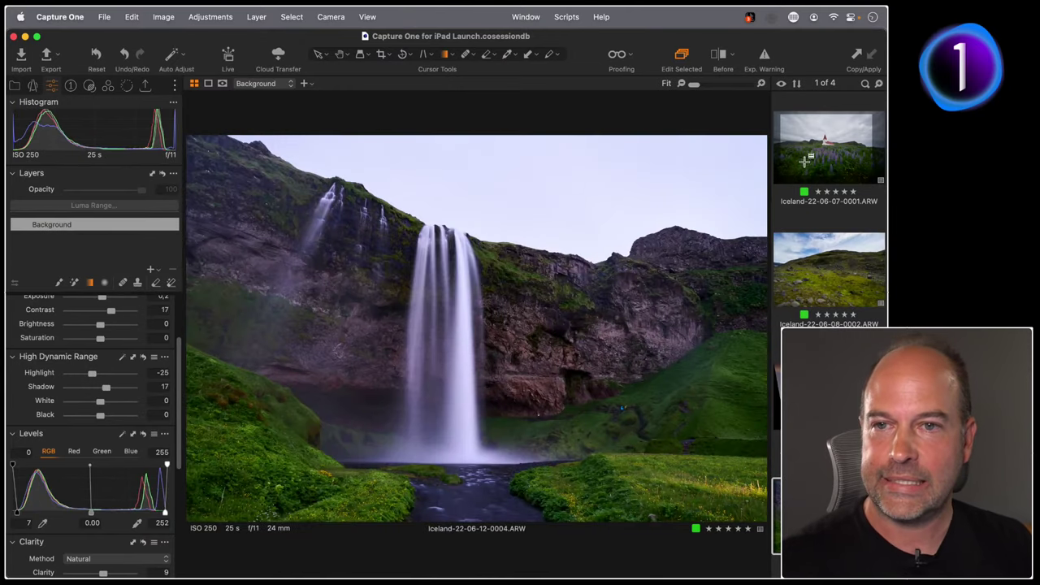
click(807, 161)
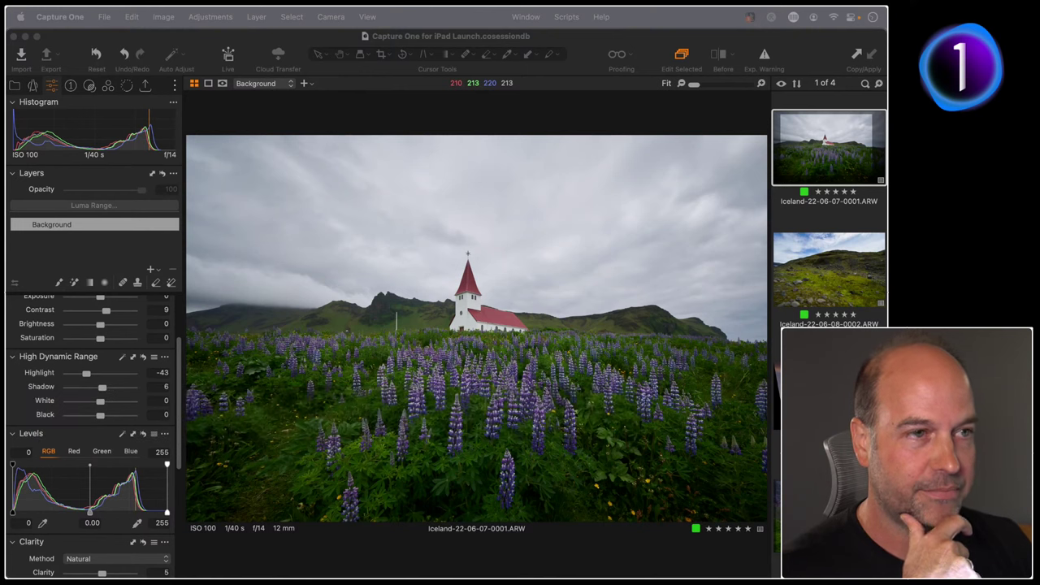
click(279, 61)
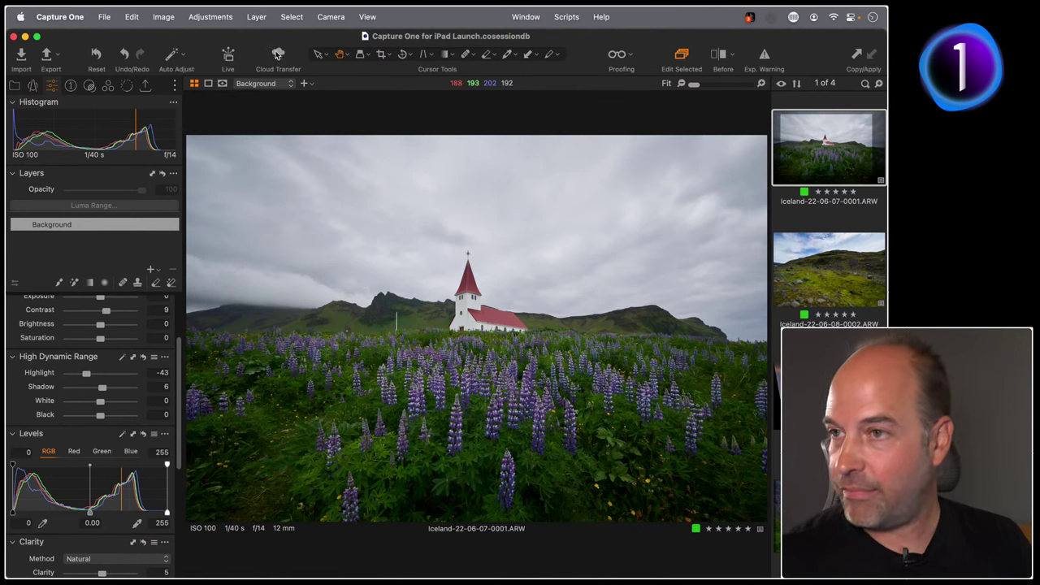
click(277, 55)
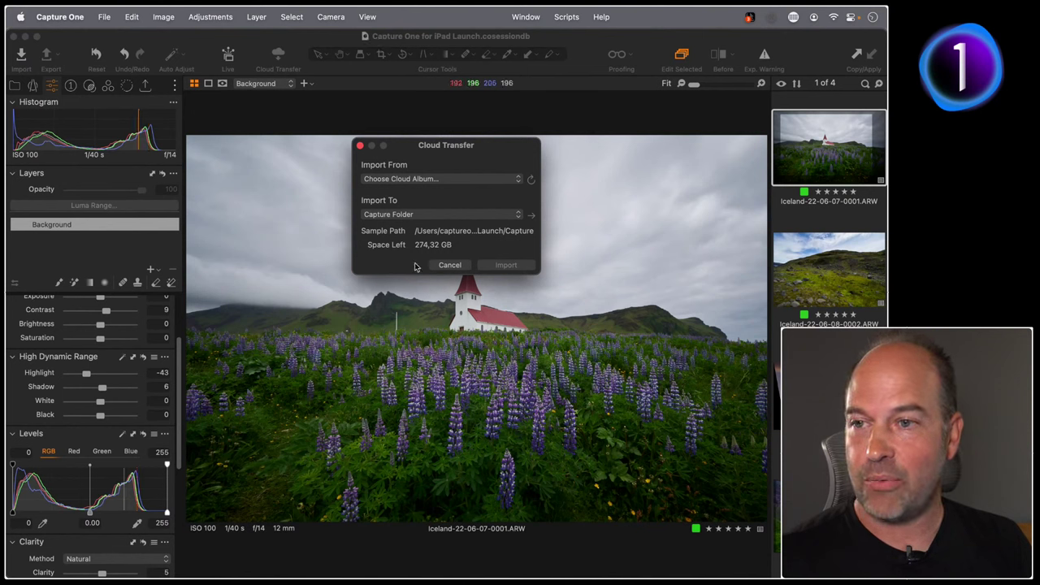
click(446, 264)
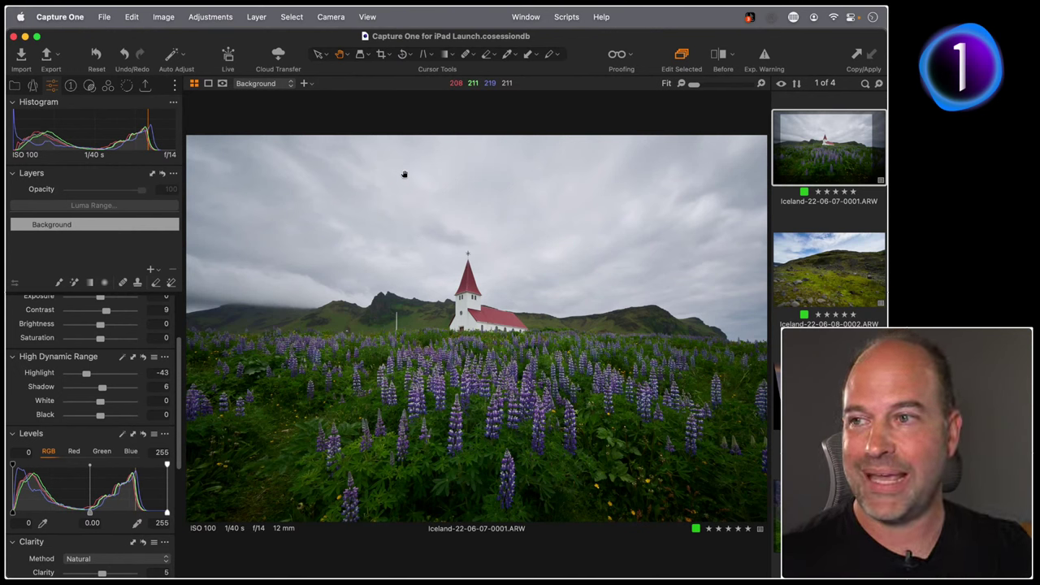
click(278, 55)
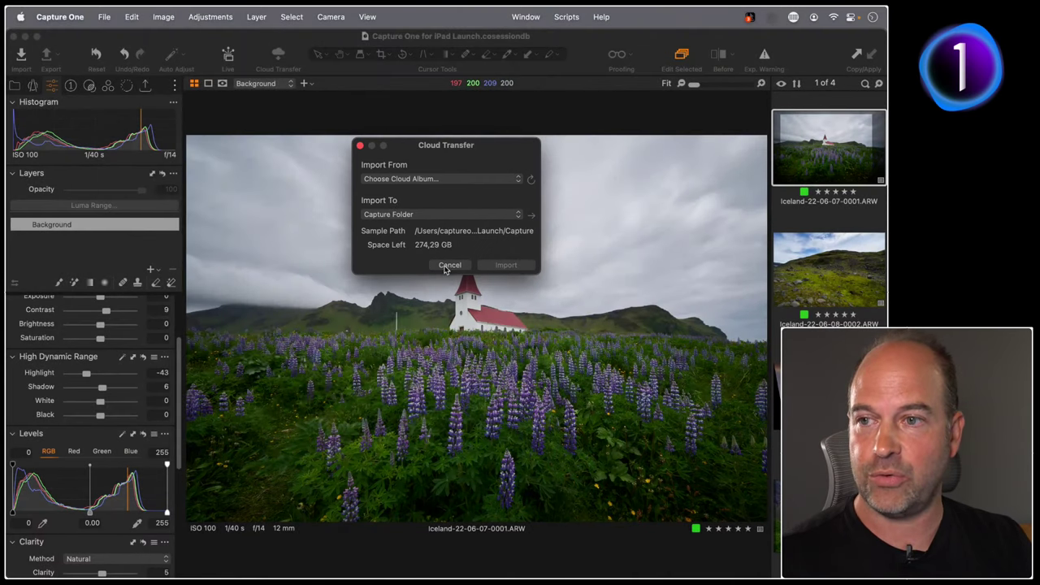
click(445, 265)
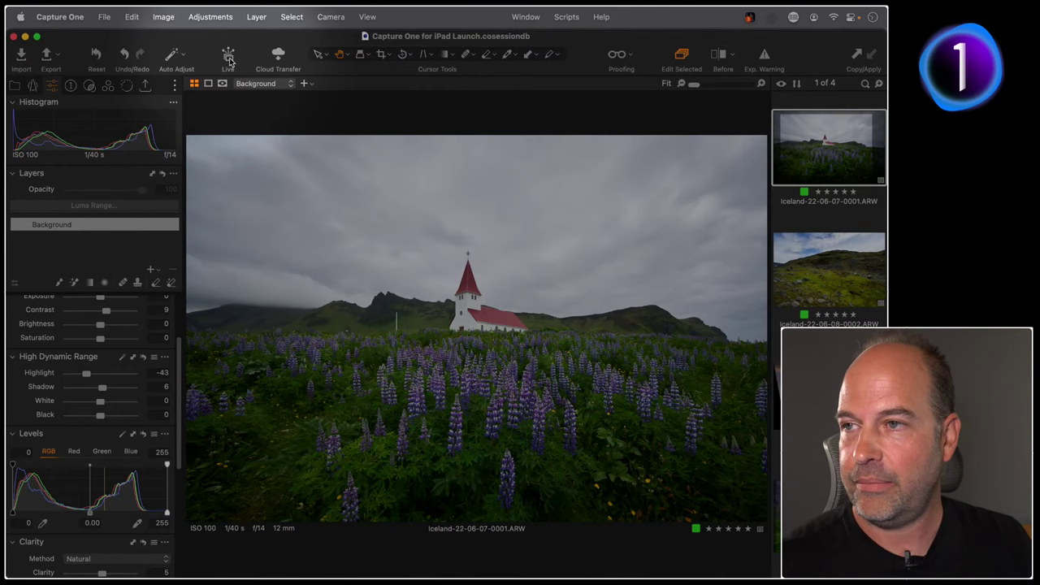
Set up a live share of the Capture Folder with the link expiring in 1 day.
click(230, 59)
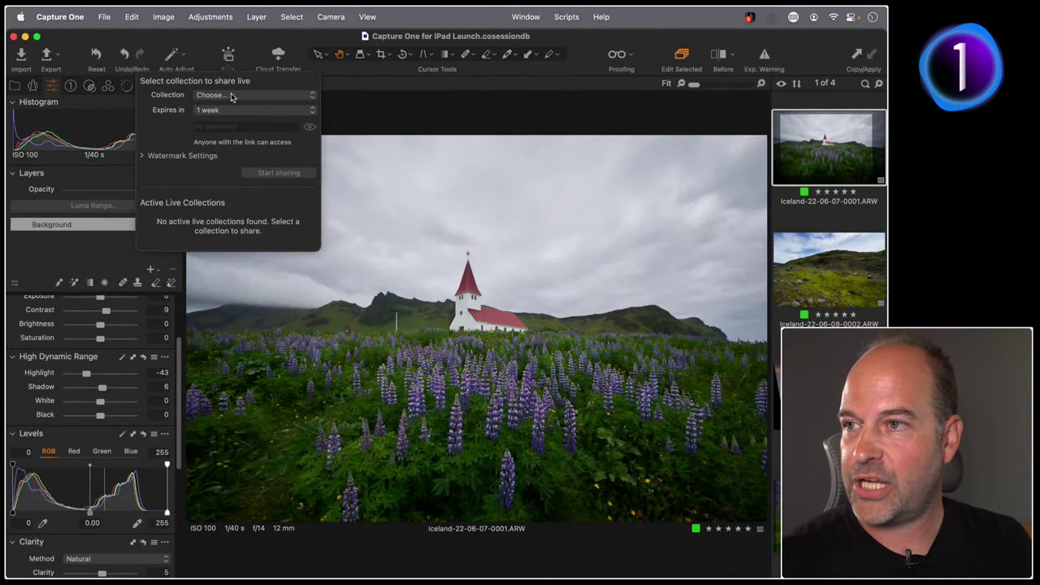
click(231, 96)
click(237, 113)
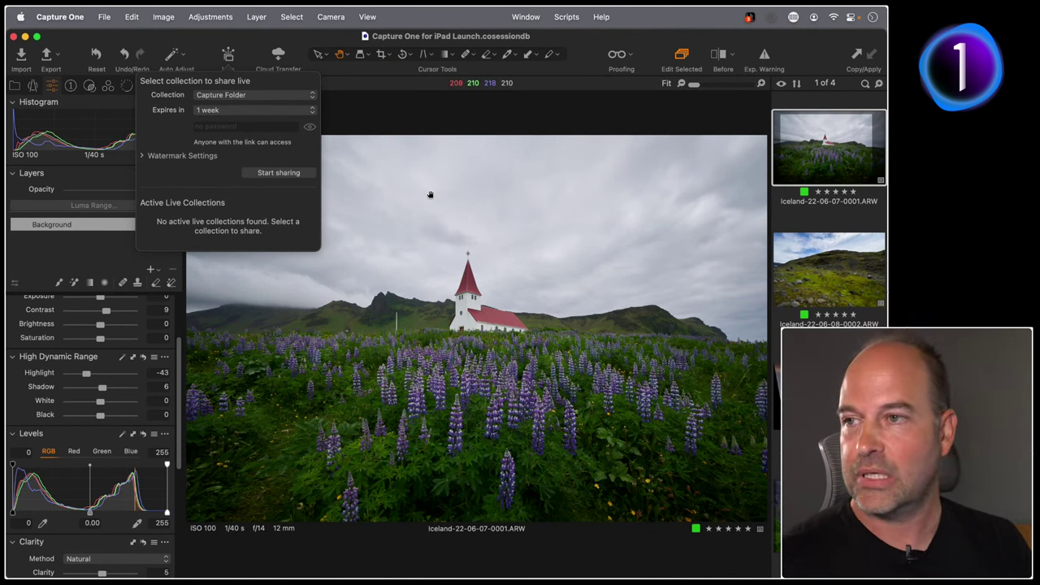
click(235, 111)
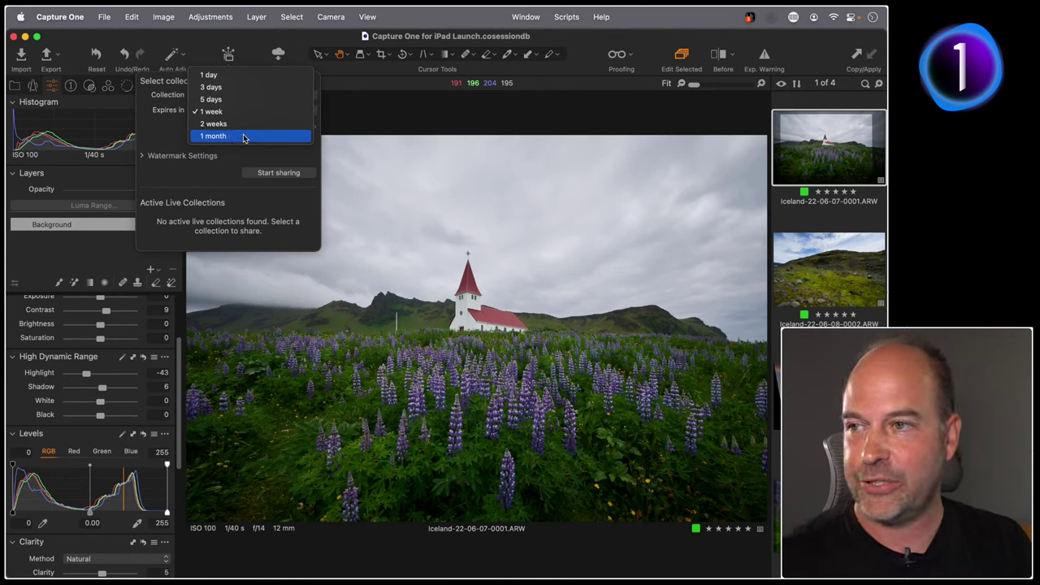
click(210, 75)
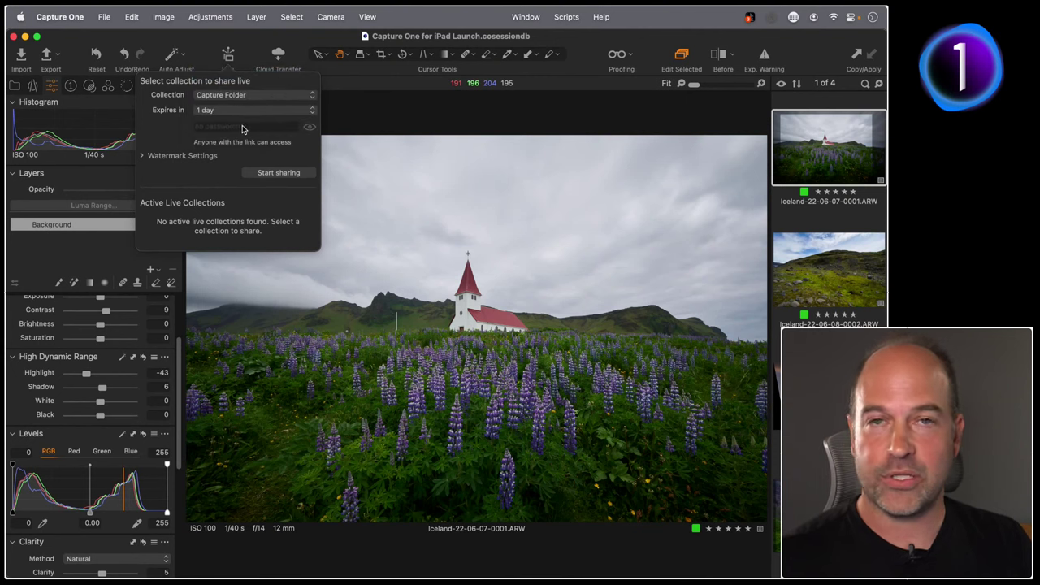
Leave the shared images without a watermark and start sharing the Capture Folder live.
click(142, 158)
click(272, 173)
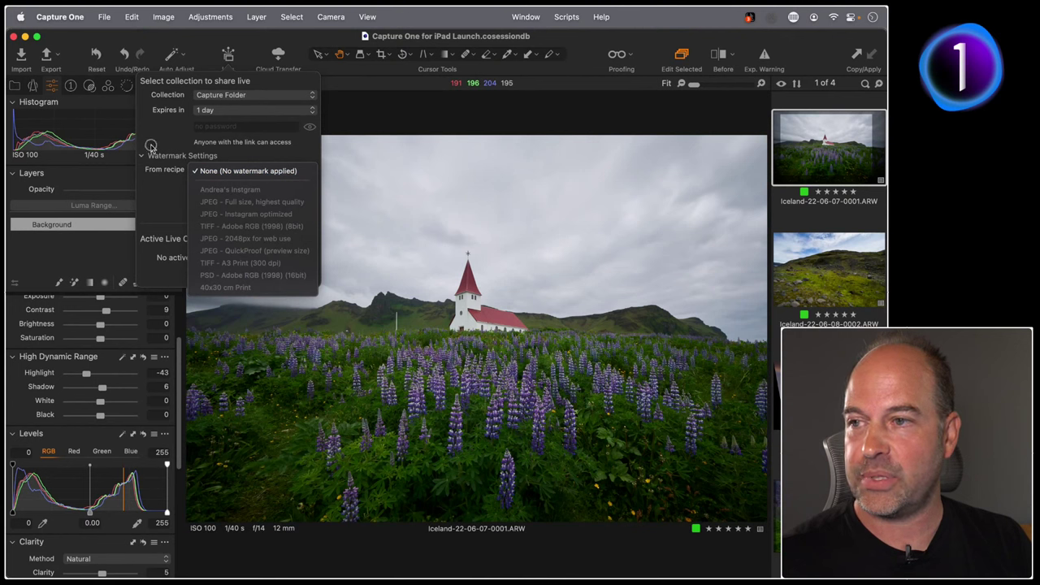
click(167, 153)
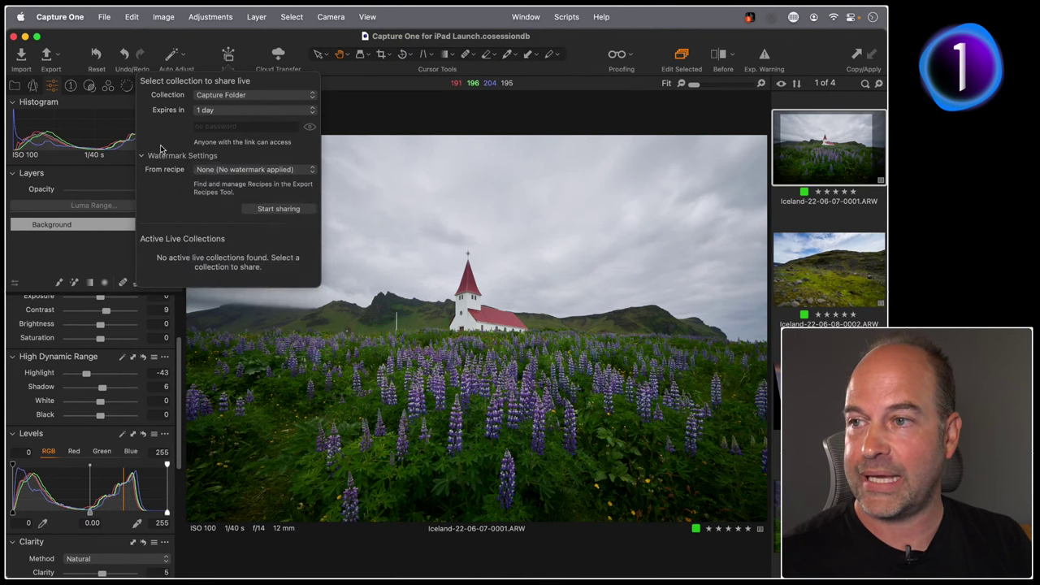
click(140, 157)
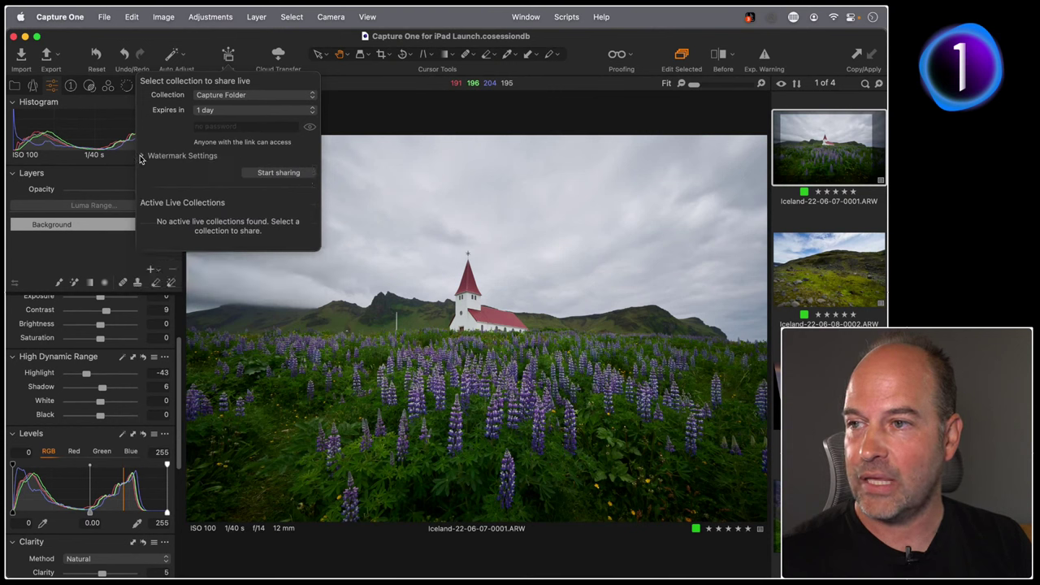
click(276, 173)
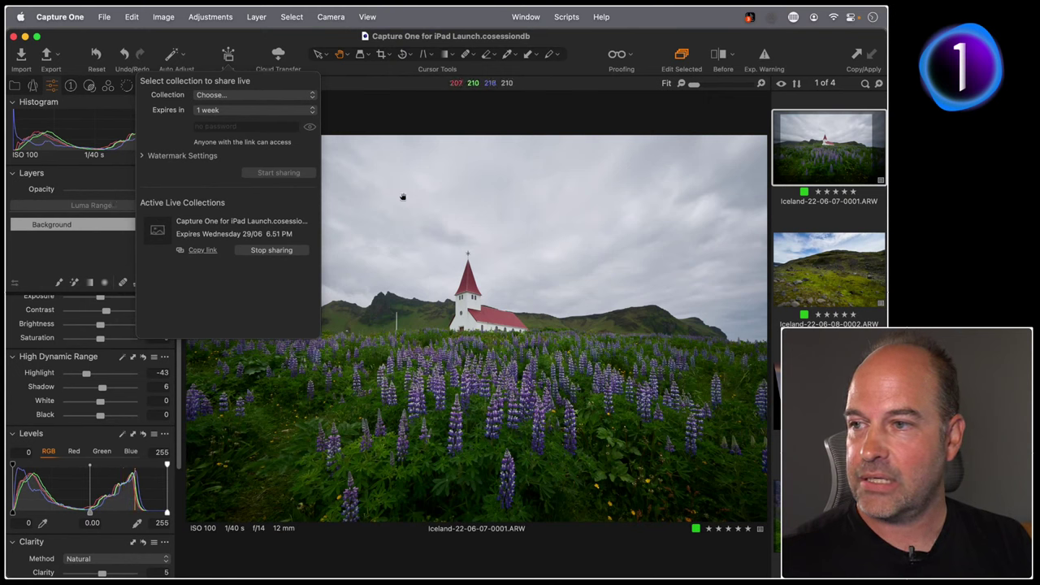
click(487, 232)
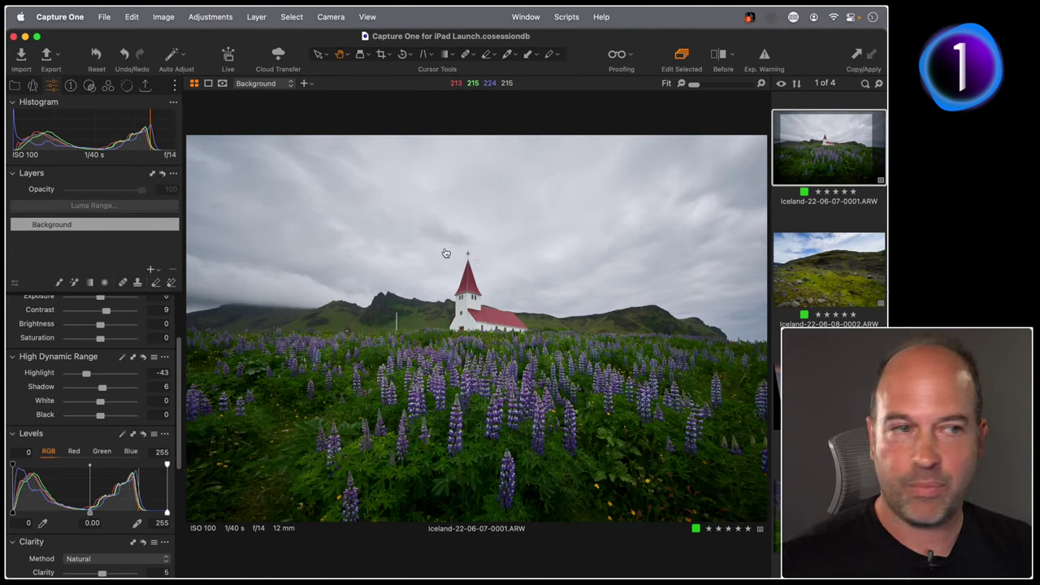
Paste the live gallery link into Safari and load the shared page.
key(super+Tab)
click(341, 44)
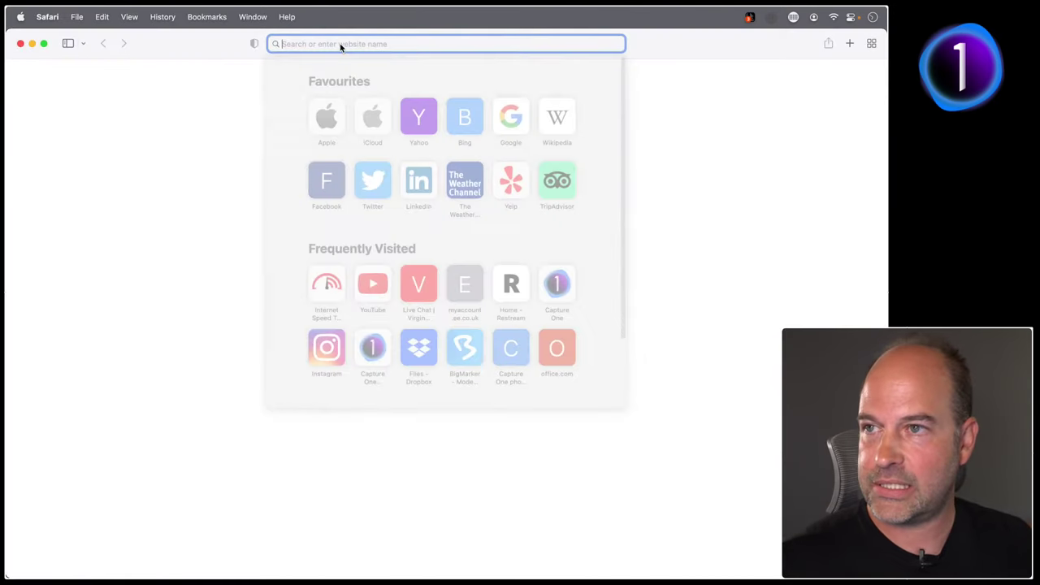
key(Return)
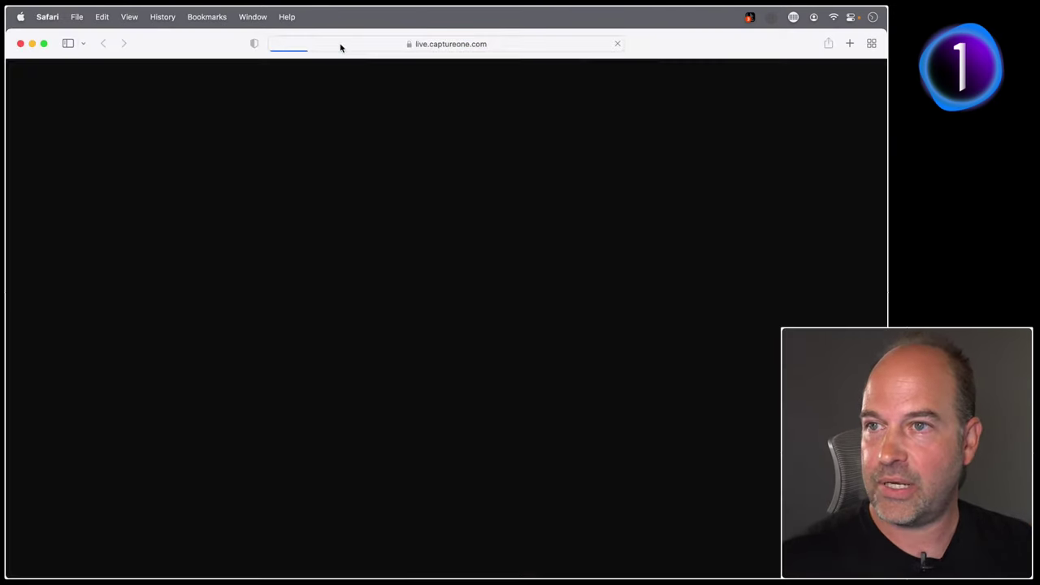